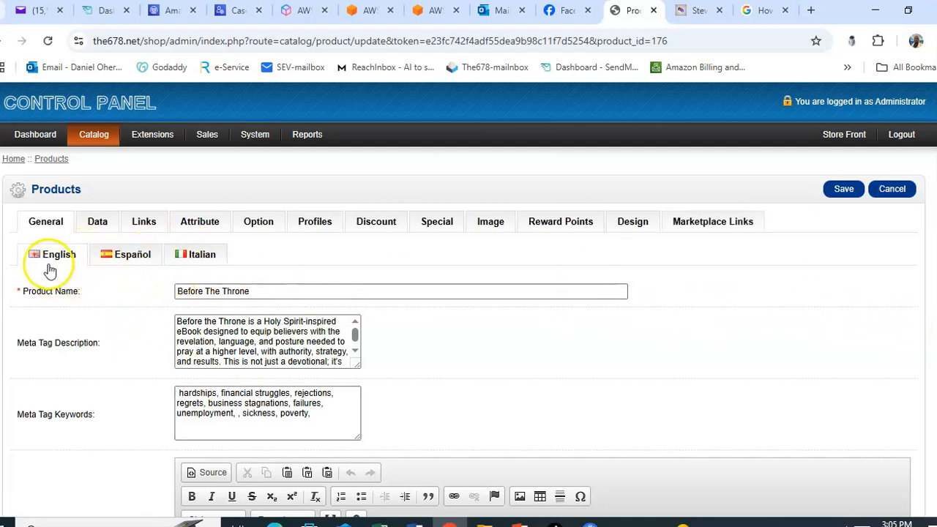
Compare the product name and meta fields across the Español and Italian versions, ending on the English version
{"action": "left_click", "coordinate": [120, 260]}
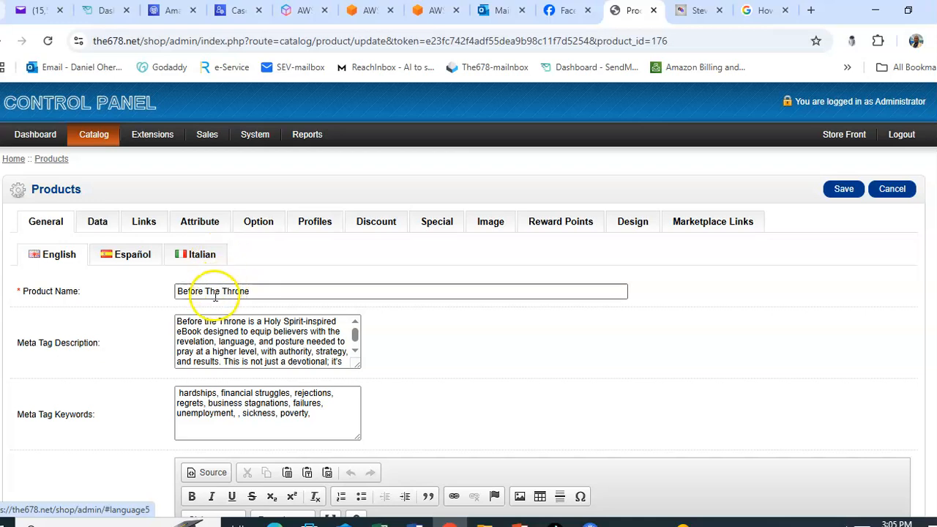
{"action": "left_click", "coordinate": [130, 260]}
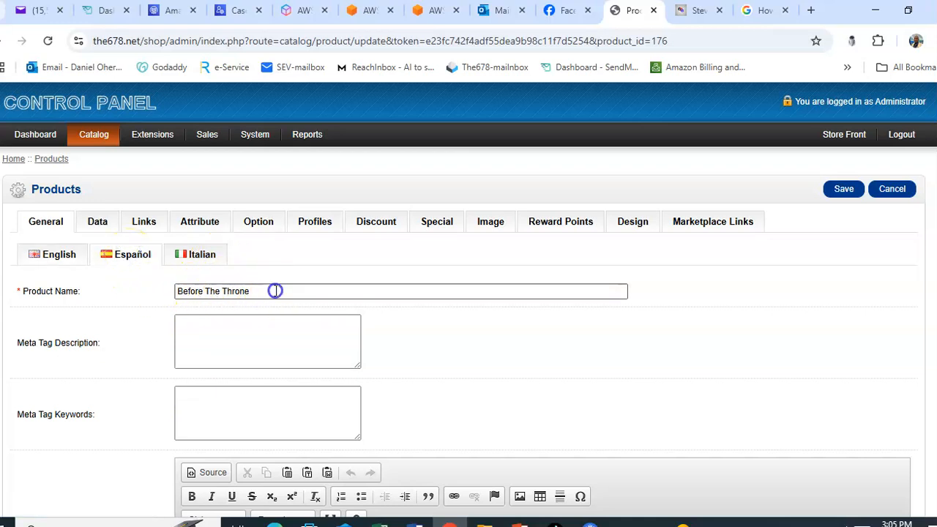
{"action": "left_click_drag", "start_coordinate": [276, 290], "coordinate": [227, 290]}
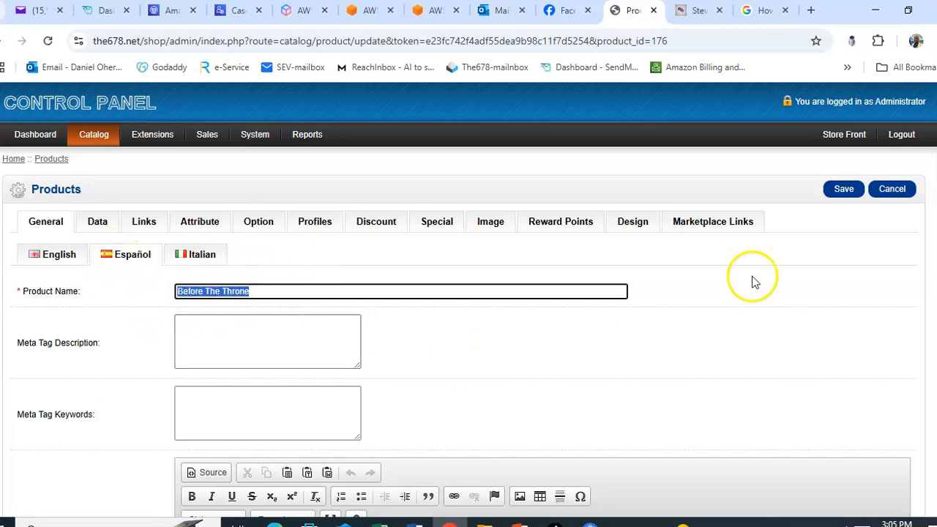
{"action": "scroll", "coordinate": [751, 274], "scroll_direction": "down", "scroll_amount": 5}
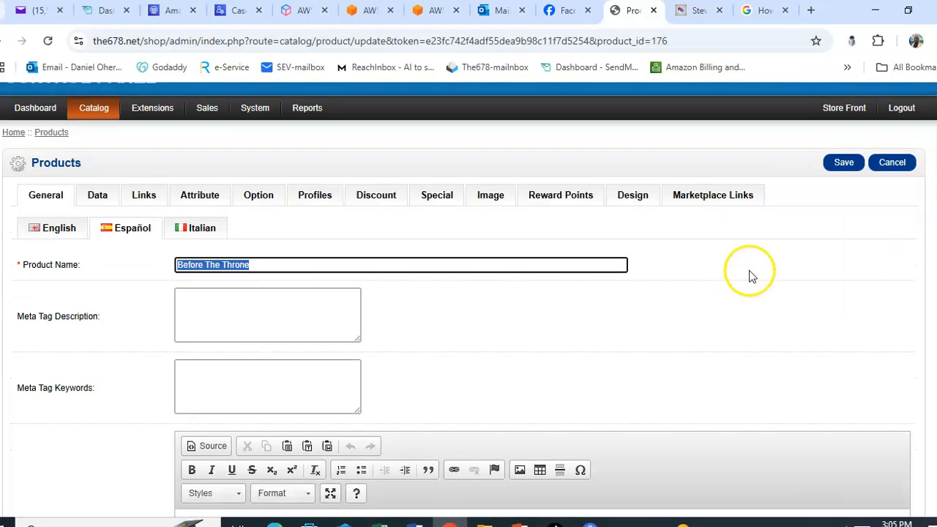
{"action": "scroll", "coordinate": [752, 290], "scroll_direction": "up", "scroll_amount": 6}
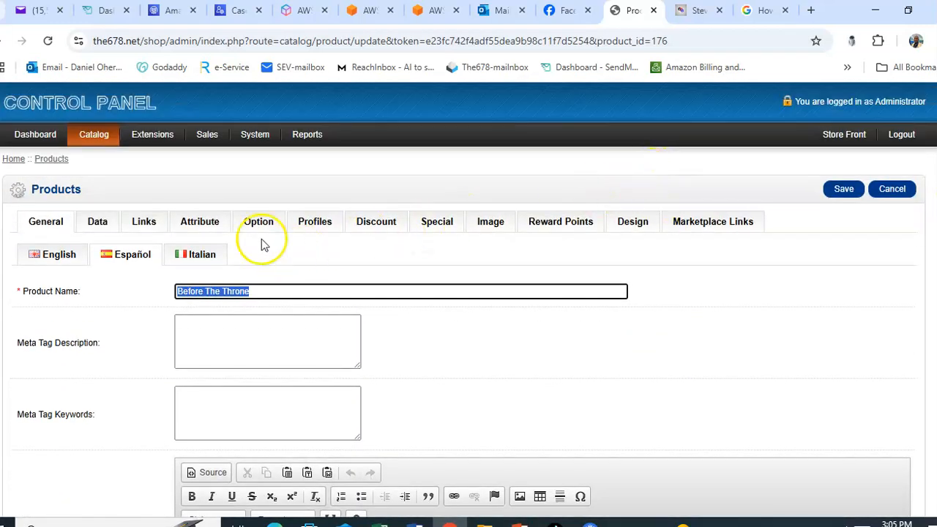
{"action": "left_click", "coordinate": [194, 258]}
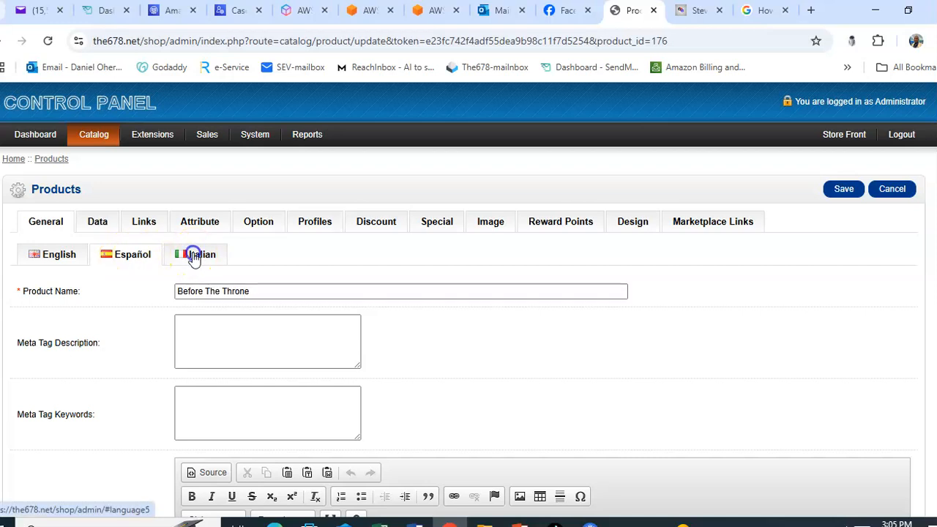
{"action": "left_click_drag", "start_coordinate": [255, 291], "coordinate": [240, 290]}
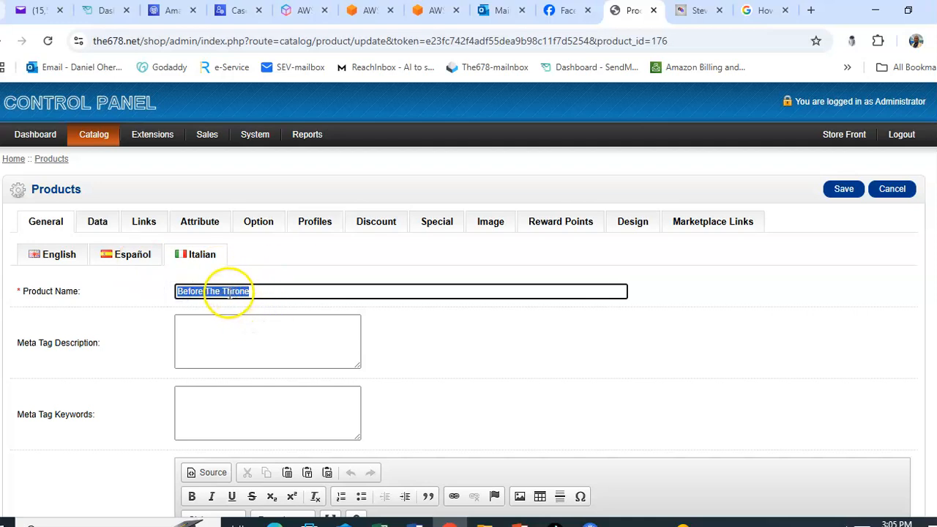
{"action": "left_click", "coordinate": [147, 260]}
{"action": "left_click", "coordinate": [60, 256]}
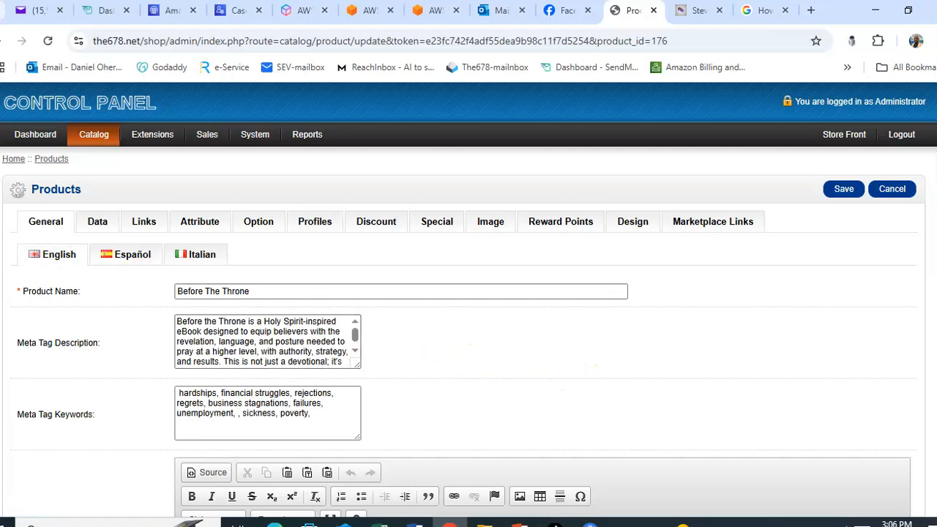
Examine the English product description from its opening paragraph to the closing purchase text, along with the product tags and meta fields
{"action": "scroll", "coordinate": [656, 330], "scroll_direction": "down", "scroll_amount": 5}
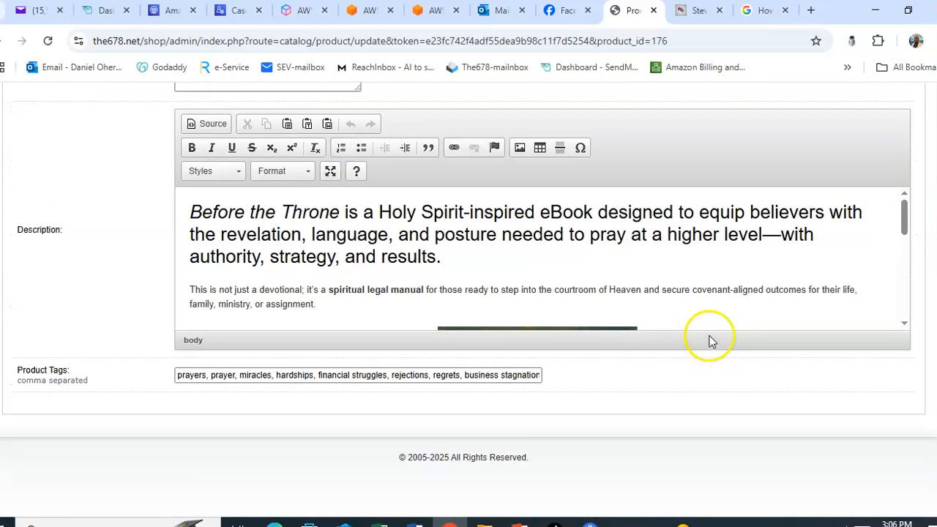
{"action": "mouse_move", "coordinate": [905, 213]}
{"action": "left_mouse_down"}
{"action": "mouse_move", "coordinate": [909, 227]}
{"action": "mouse_move", "coordinate": [908, 217]}
{"action": "left_mouse_up"}
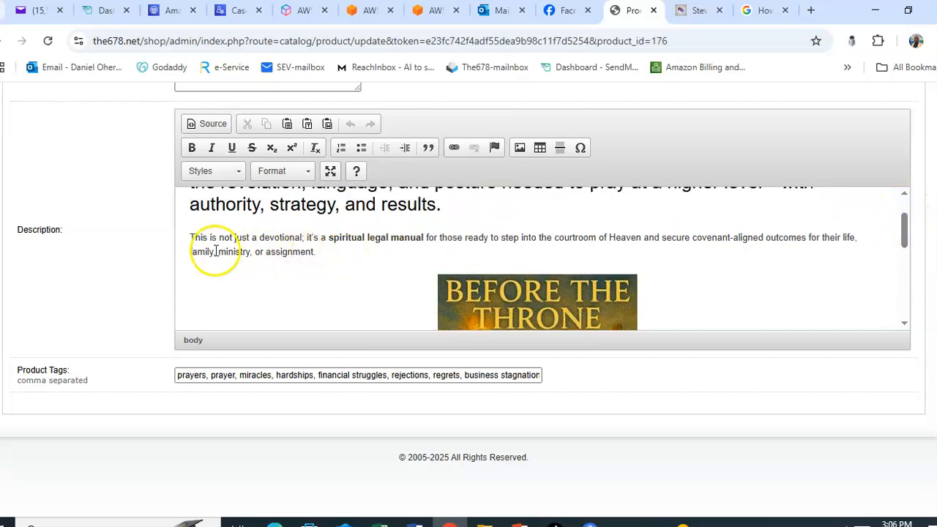
{"action": "left_click_drag", "start_coordinate": [189, 235], "coordinate": [319, 262]}
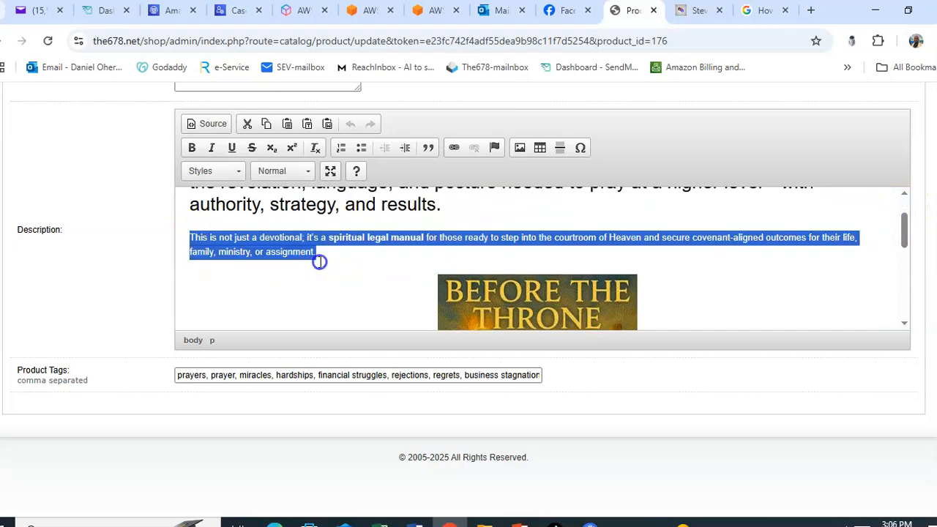
{"action": "left_click_drag", "start_coordinate": [904, 226], "coordinate": [917, 302]}
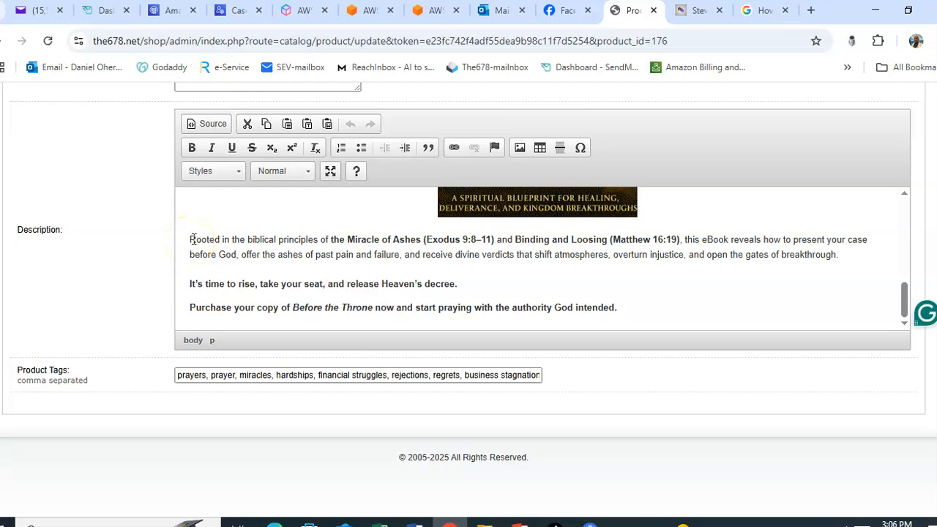
{"action": "left_click_drag", "start_coordinate": [197, 240], "coordinate": [650, 303]}
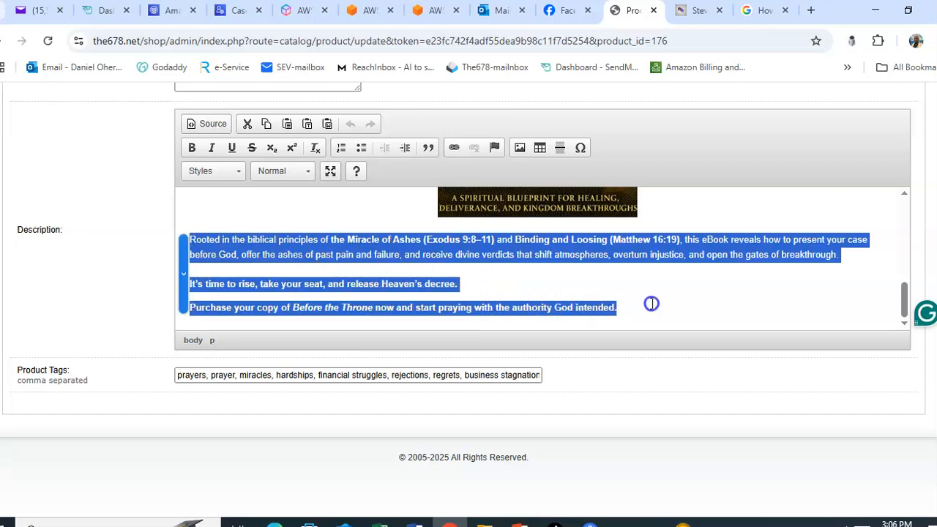
{"action": "left_click_drag", "start_coordinate": [905, 307], "coordinate": [896, 184]}
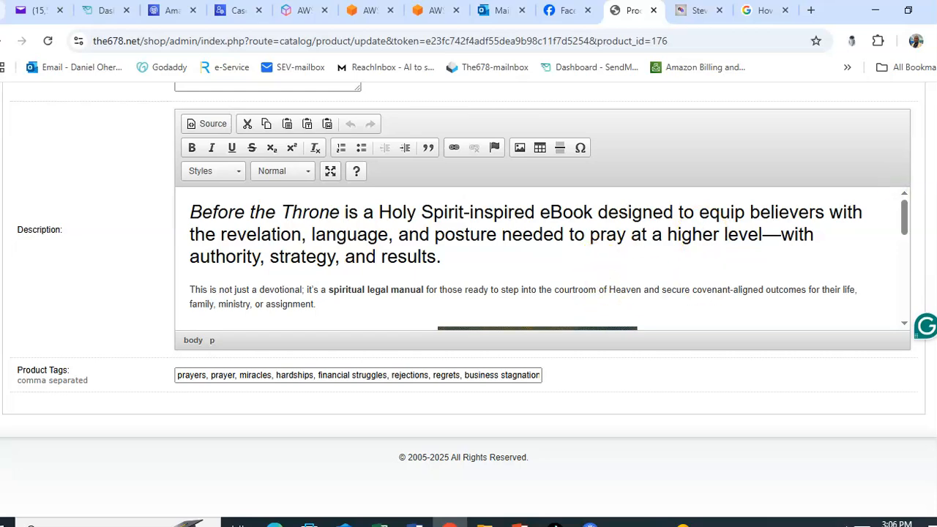
{"action": "scroll", "coordinate": [468, 293], "scroll_direction": "up", "scroll_amount": 5}
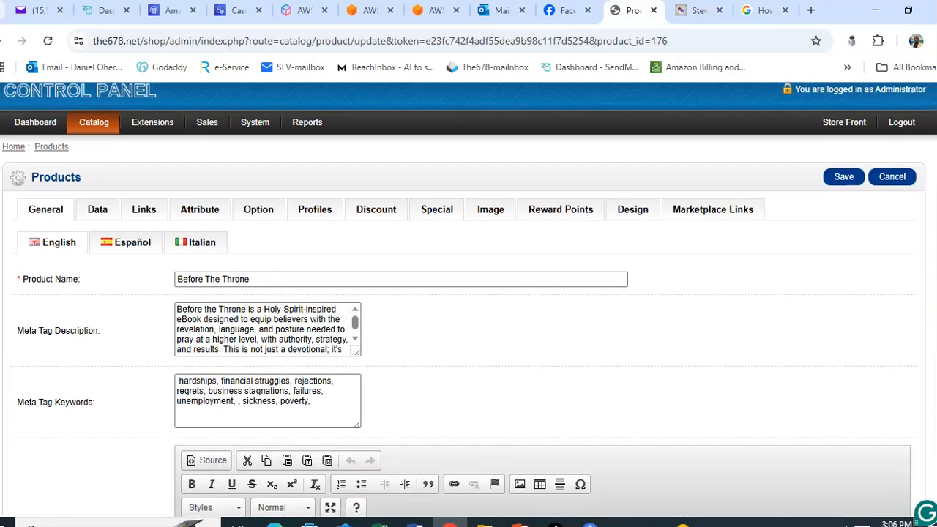
{"action": "scroll", "coordinate": [469, 292], "scroll_direction": "down", "scroll_amount": 2}
{"action": "scroll", "coordinate": [469, 293], "scroll_direction": "up", "scroll_amount": 3}
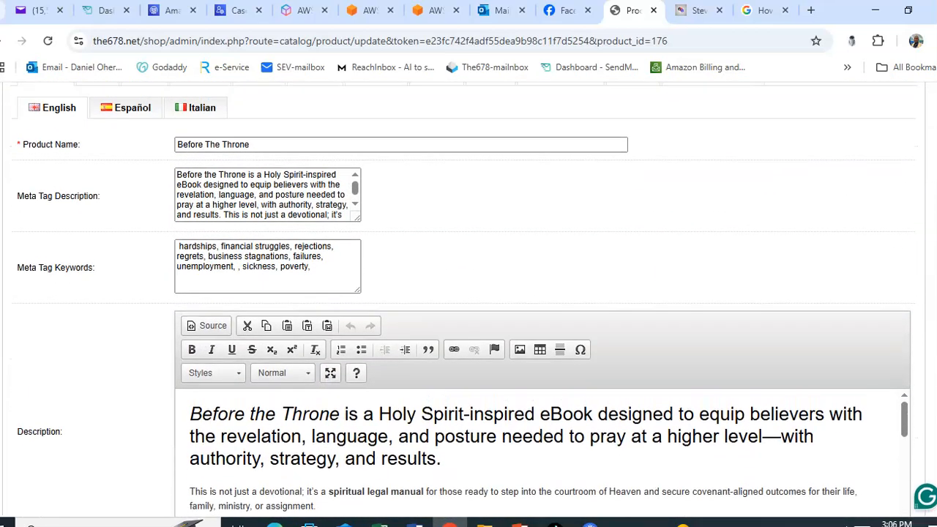
{"action": "scroll", "coordinate": [469, 293], "scroll_direction": "down", "scroll_amount": 1}
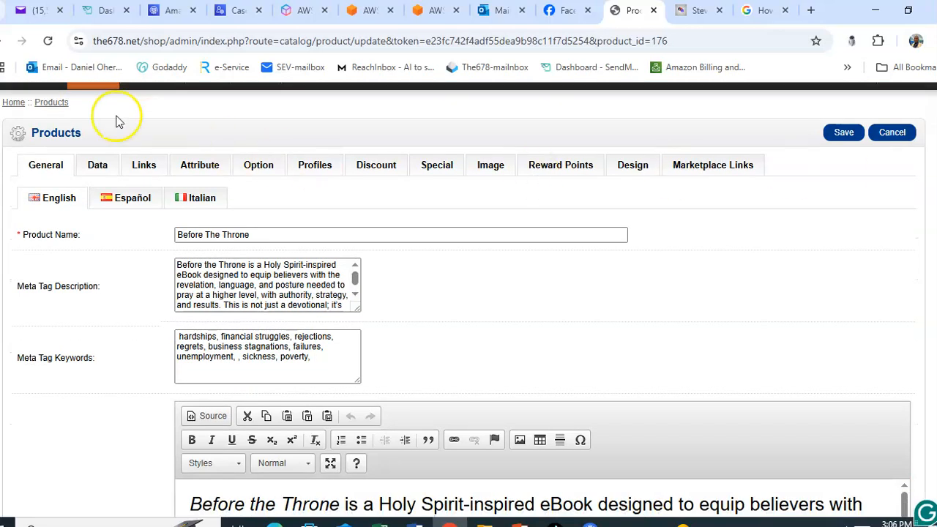
Review the product's data fields, including model, price, quantity, stock and shipping settings
{"action": "left_click", "coordinate": [98, 166]}
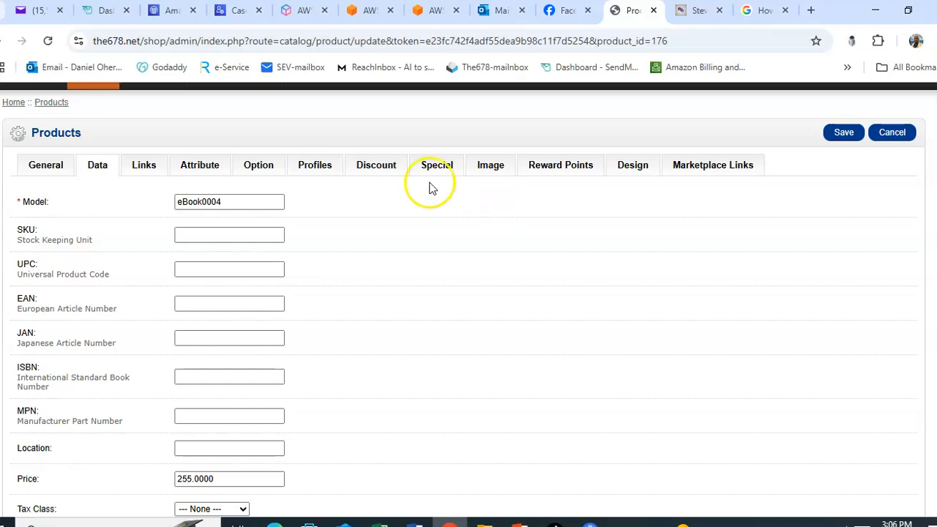
{"action": "left_click", "coordinate": [235, 201]}
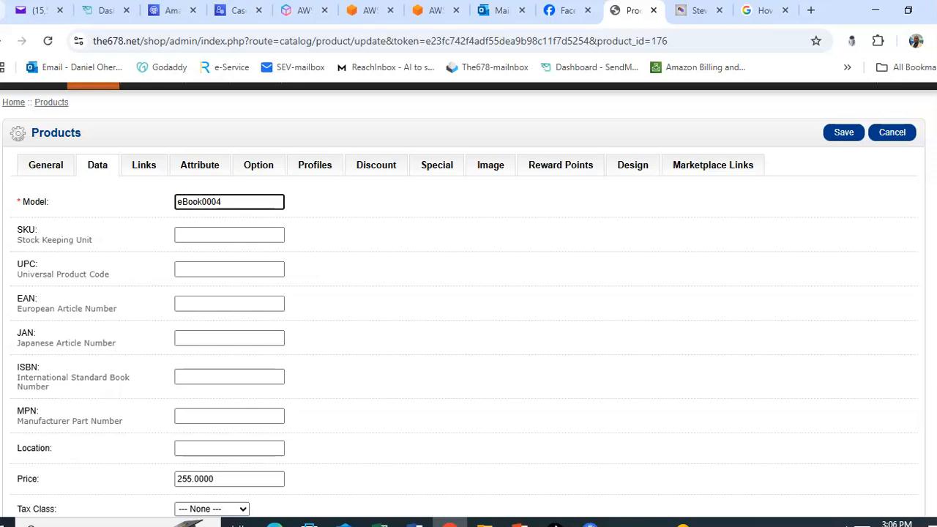
{"action": "scroll", "coordinate": [468, 307], "scroll_direction": "down", "scroll_amount": 3}
{"action": "left_click", "coordinate": [234, 245]}
{"action": "left_click_drag", "start_coordinate": [234, 244], "coordinate": [193, 245]}
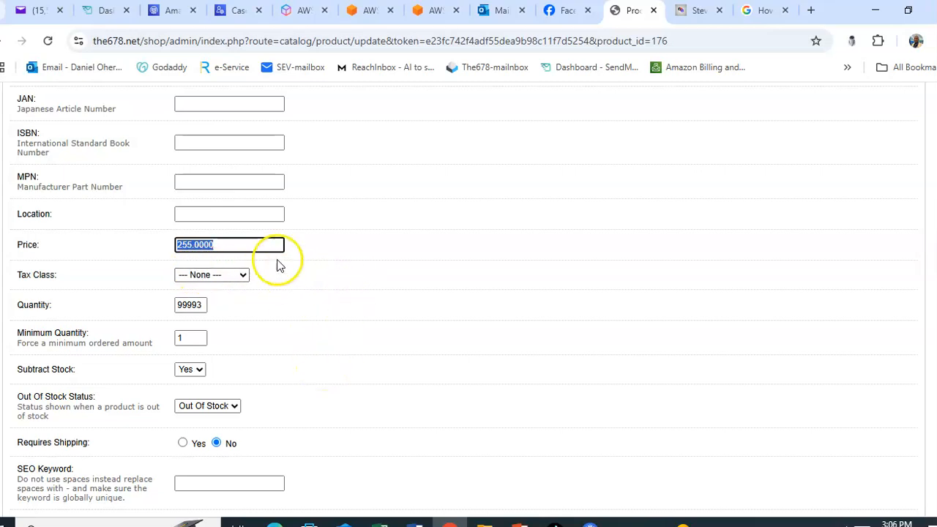
{"action": "left_click", "coordinate": [185, 246]}
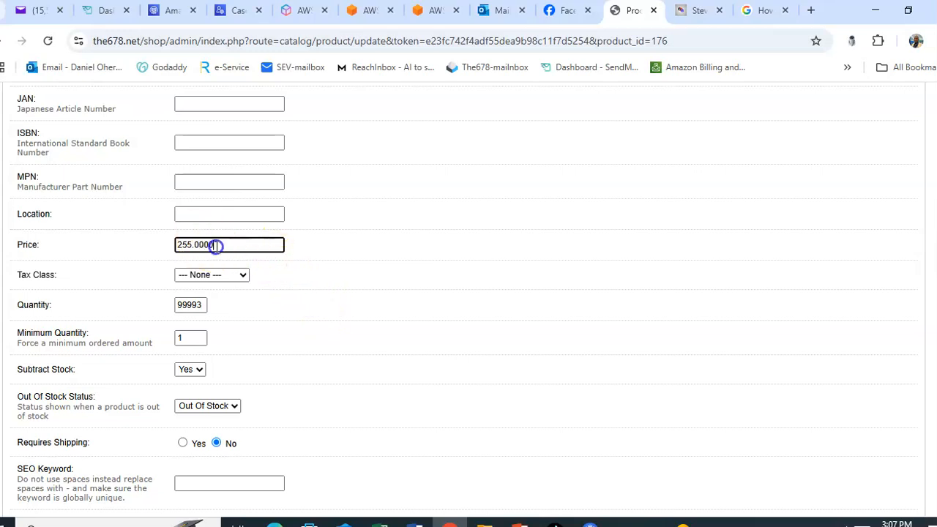
{"action": "scroll", "coordinate": [366, 285], "scroll_direction": "down", "scroll_amount": 1}
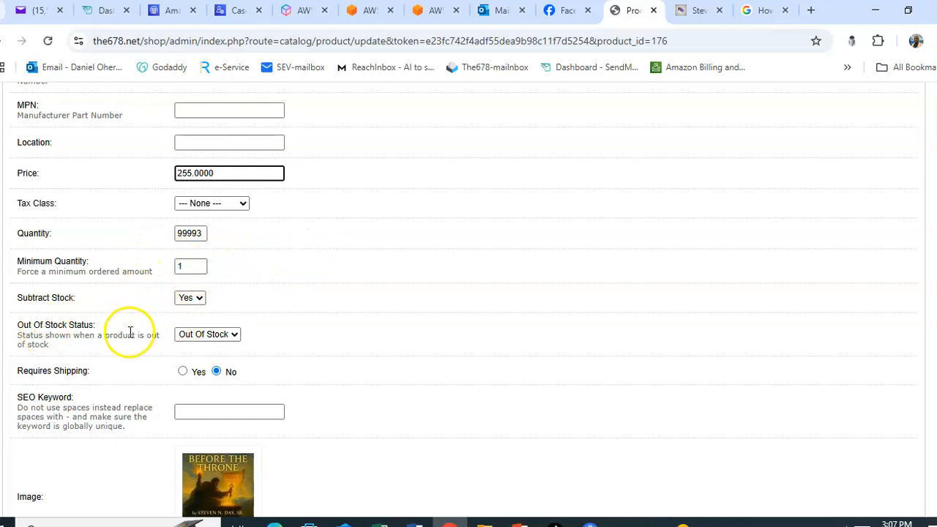
{"action": "scroll", "coordinate": [449, 358], "scroll_direction": "up", "scroll_amount": 1}
{"action": "scroll", "coordinate": [468, 361], "scroll_direction": "down", "scroll_amount": 3}
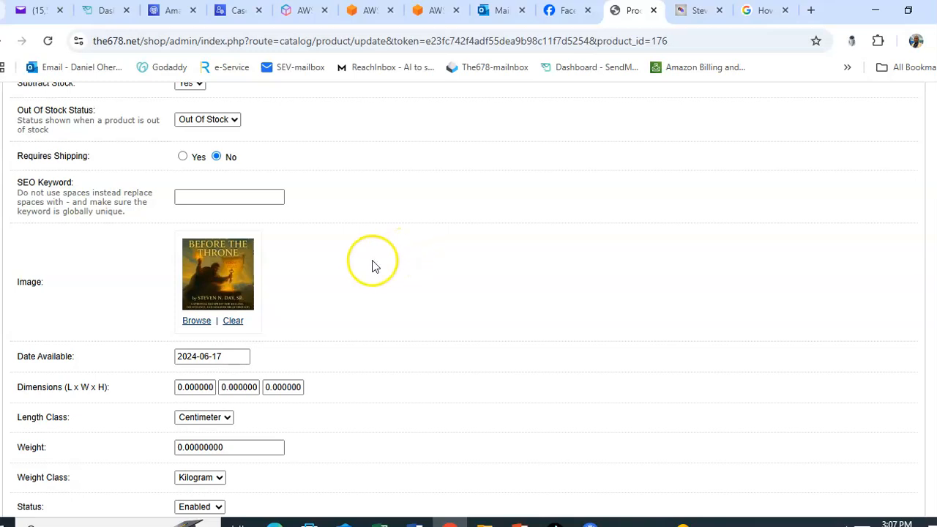
Open the Image Manager for the product image and look through the stored images
{"action": "left_click", "coordinate": [196, 322]}
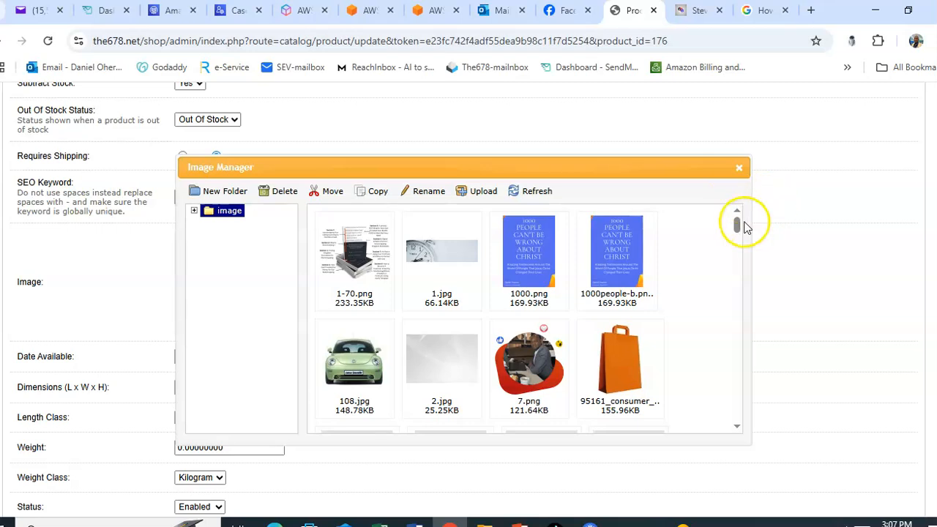
{"action": "left_click_drag", "start_coordinate": [737, 223], "coordinate": [737, 240]}
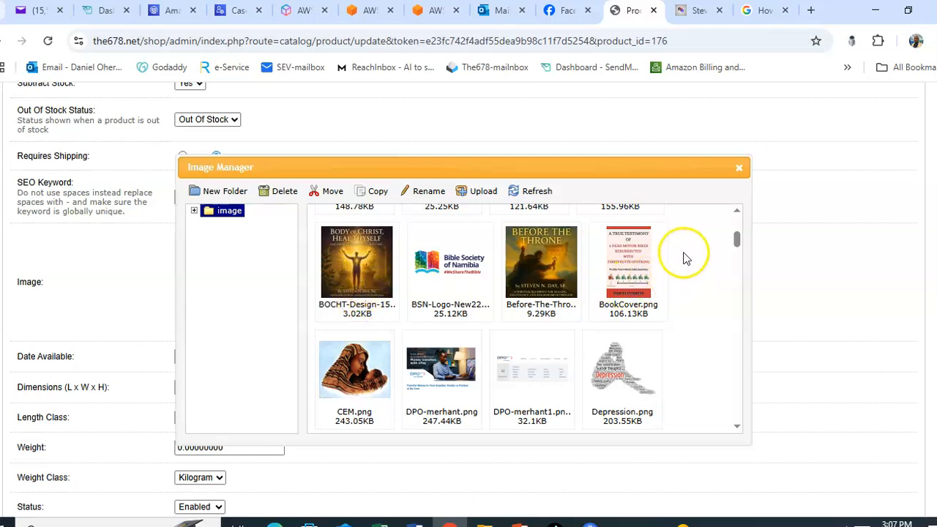
{"action": "left_click_drag", "start_coordinate": [738, 239], "coordinate": [738, 254]}
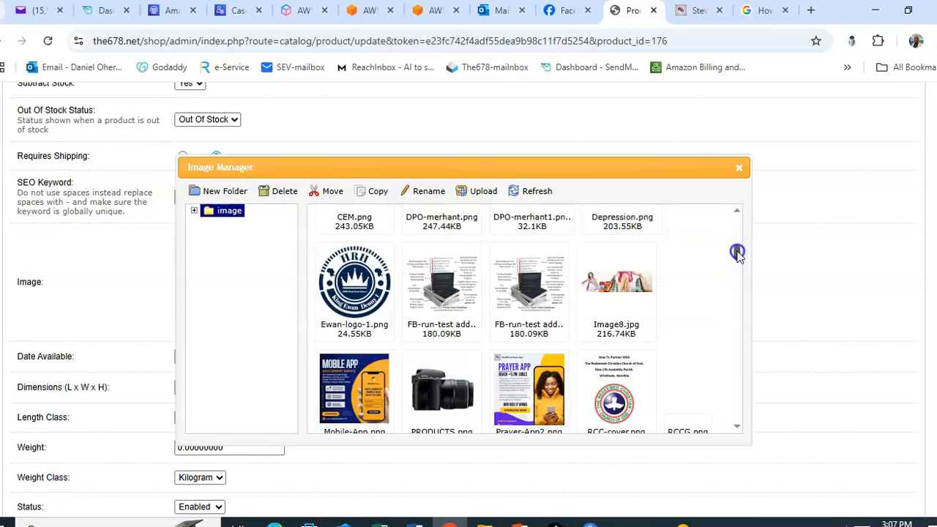
{"action": "left_click_drag", "start_coordinate": [737, 252], "coordinate": [741, 289]}
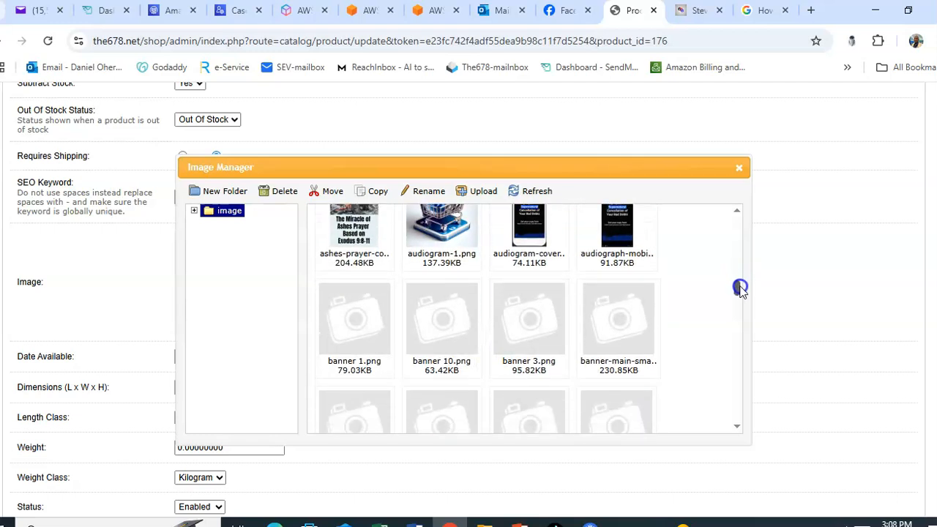
{"action": "left_click_drag", "start_coordinate": [741, 289], "coordinate": [749, 330]}
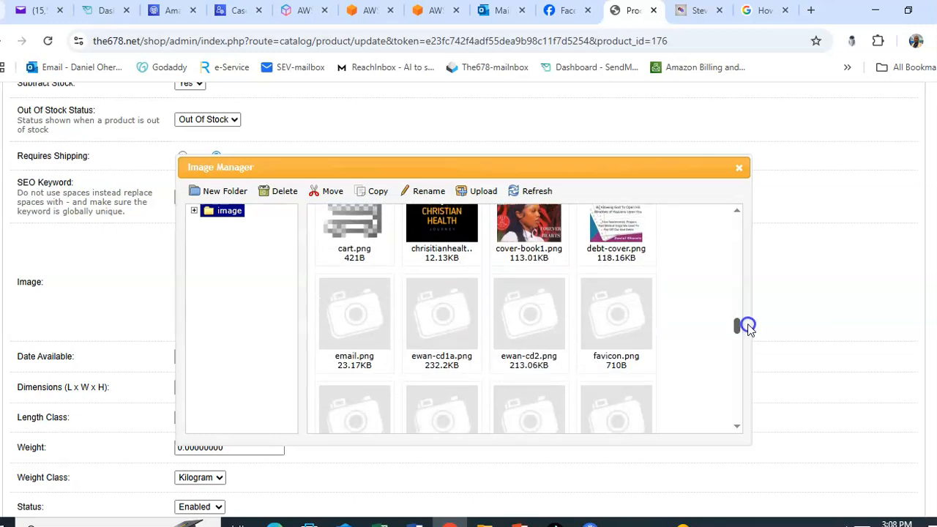
{"action": "left_click_drag", "start_coordinate": [747, 326], "coordinate": [766, 199]}
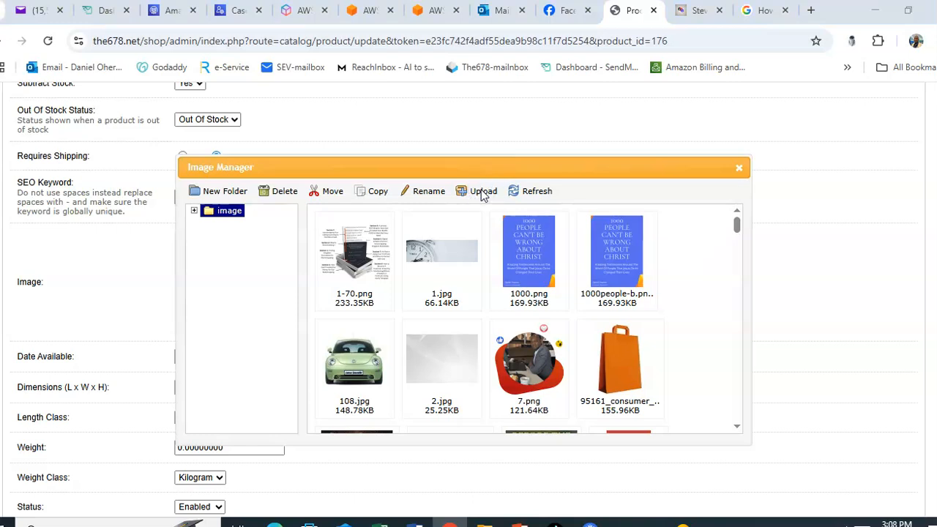
Open the file chooser for uploading an image, cancel it and close the Image Manager without picking an image
{"action": "left_click", "coordinate": [481, 191]}
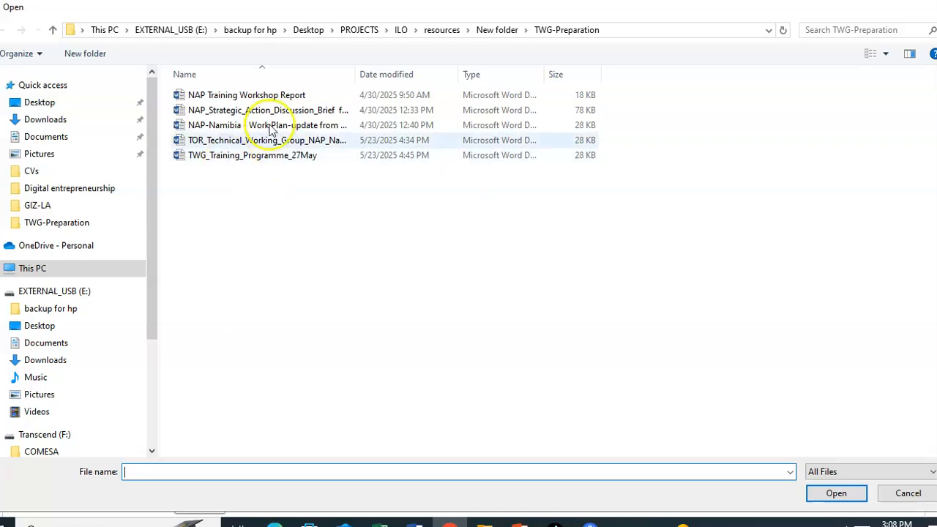
{"action": "left_click", "coordinate": [908, 492]}
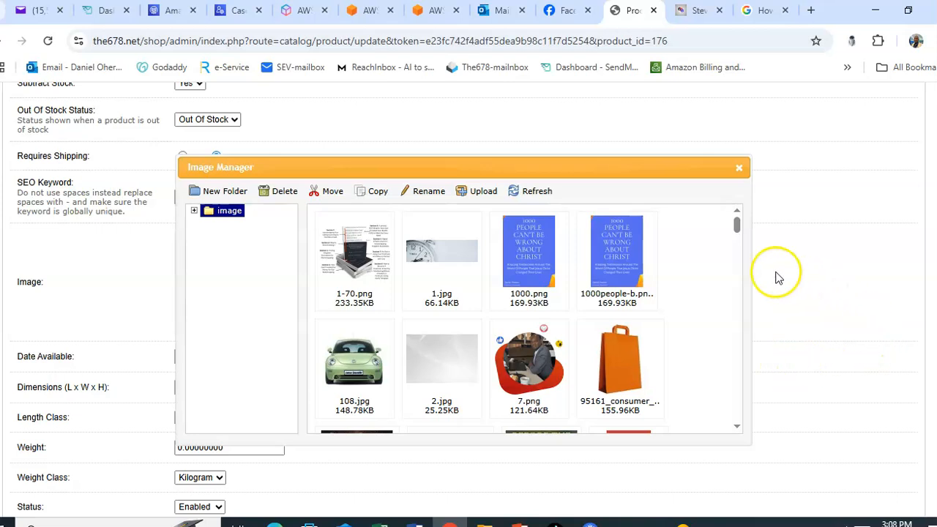
{"action": "left_click", "coordinate": [738, 170]}
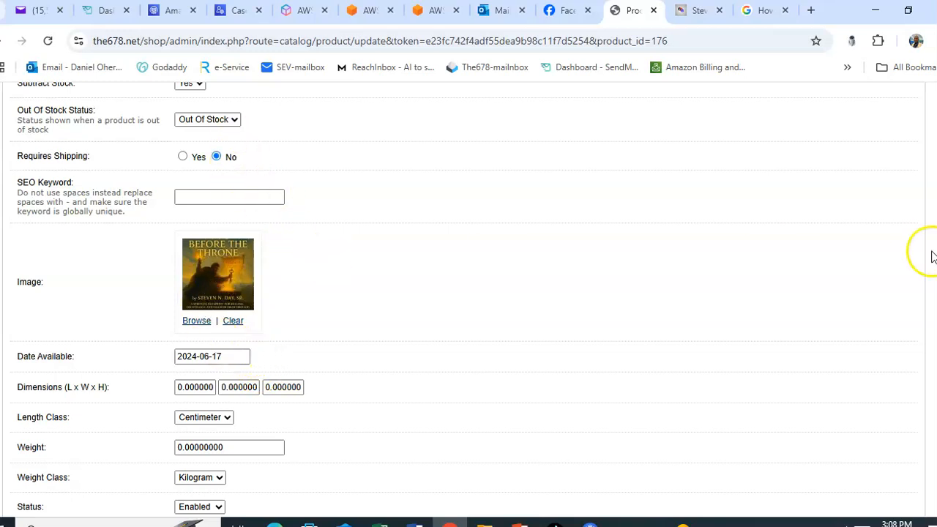
Review the product's availability date, dimensions, weight, status and sort order, and return to the start of the data form
{"action": "scroll", "coordinate": [380, 274], "scroll_direction": "down", "scroll_amount": 2}
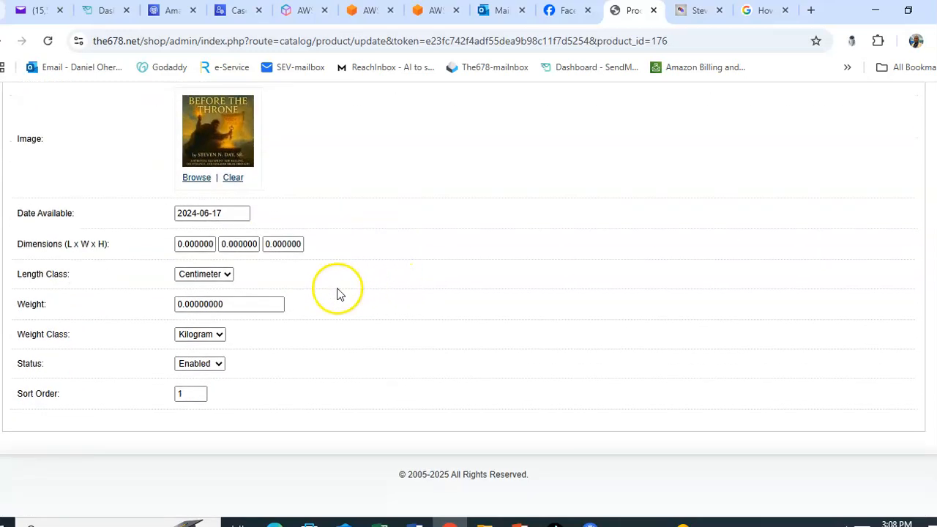
{"action": "scroll", "coordinate": [355, 301], "scroll_direction": "down", "scroll_amount": 1}
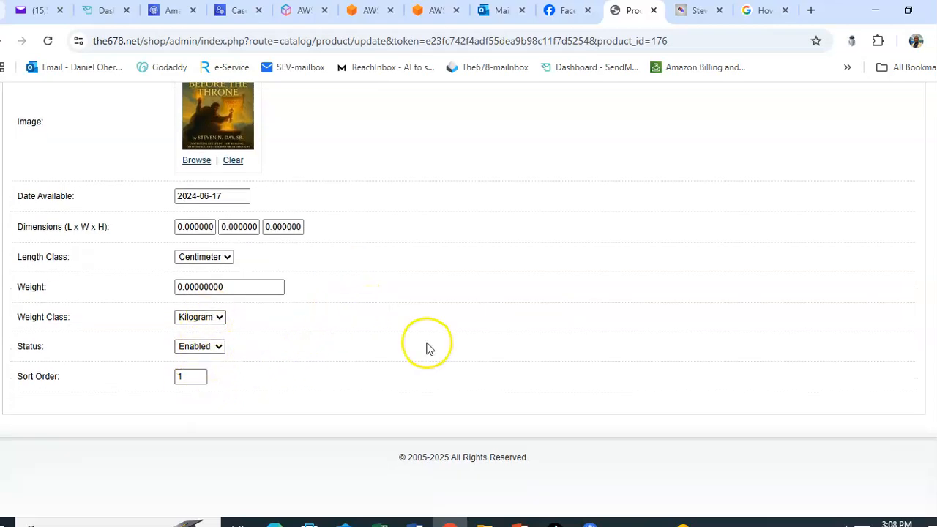
{"action": "scroll", "coordinate": [428, 322], "scroll_direction": "up", "scroll_amount": 3}
{"action": "scroll", "coordinate": [429, 315], "scroll_direction": "up", "scroll_amount": 10}
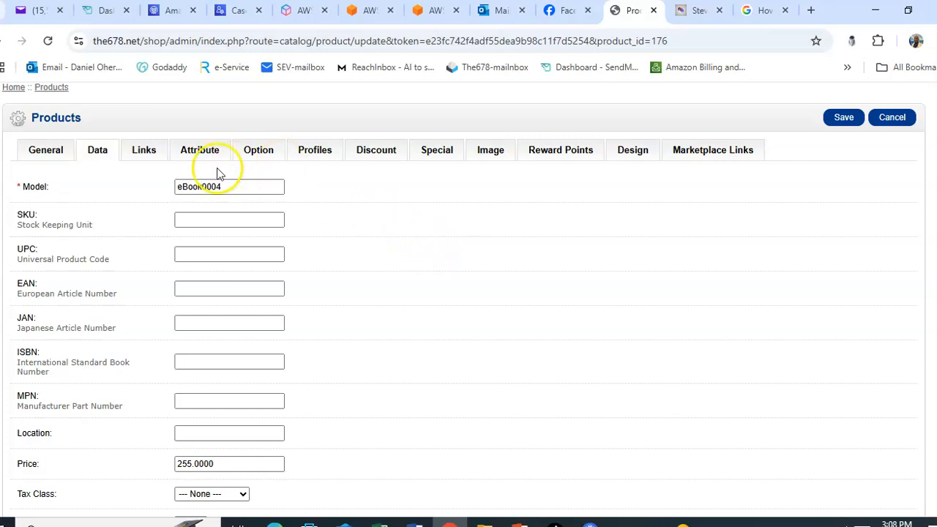
Review the product's link settings, including manufacturer, categories, filters, stores, downloads and related products
{"action": "left_click", "coordinate": [146, 152]}
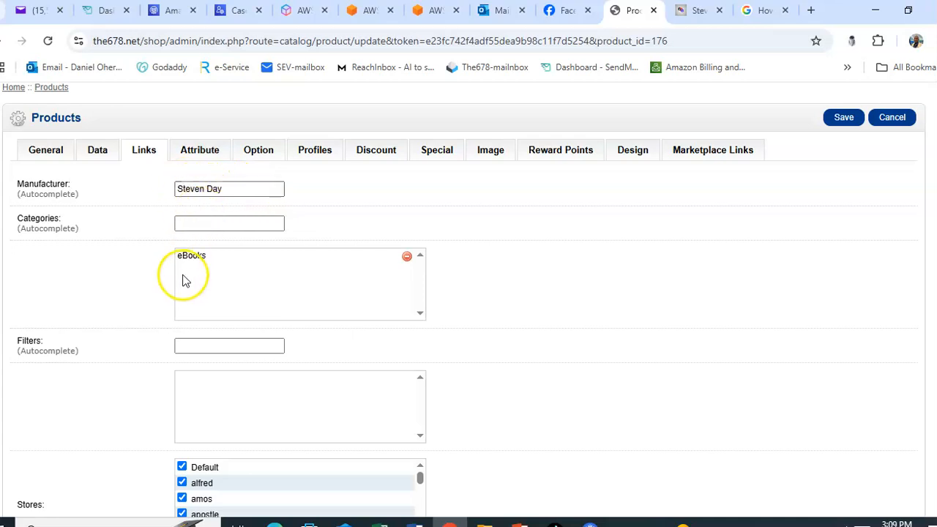
{"action": "left_click", "coordinate": [203, 221]}
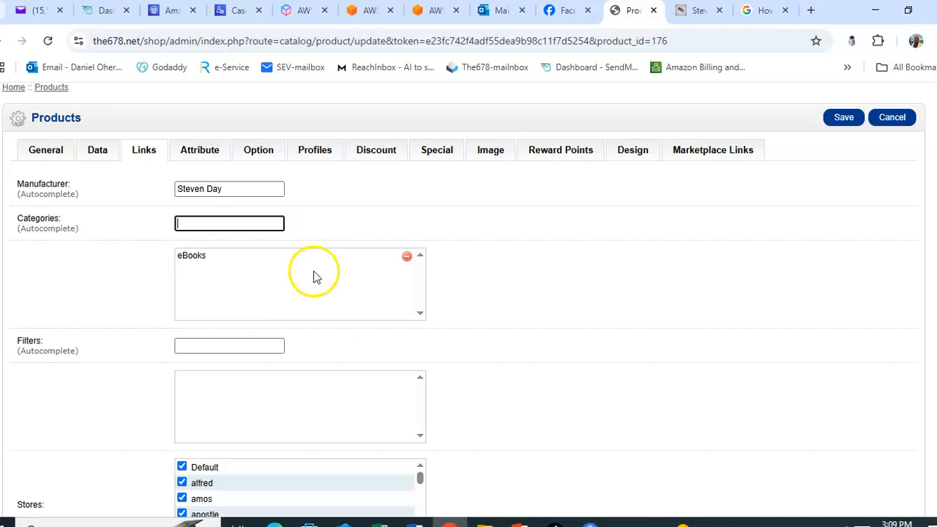
{"action": "scroll", "coordinate": [314, 272], "scroll_direction": "down", "scroll_amount": 1}
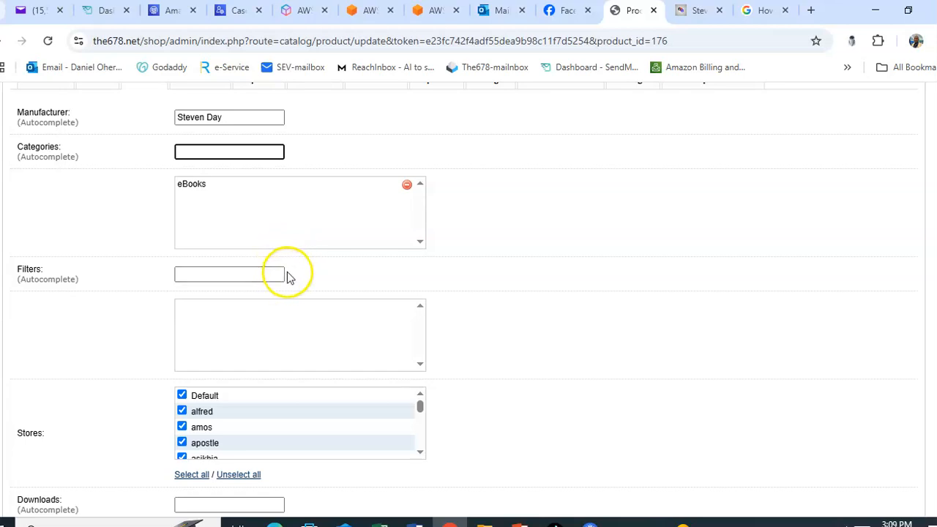
{"action": "scroll", "coordinate": [288, 274], "scroll_direction": "down", "scroll_amount": 3}
{"action": "scroll", "coordinate": [240, 207], "scroll_direction": "up", "scroll_amount": 2}
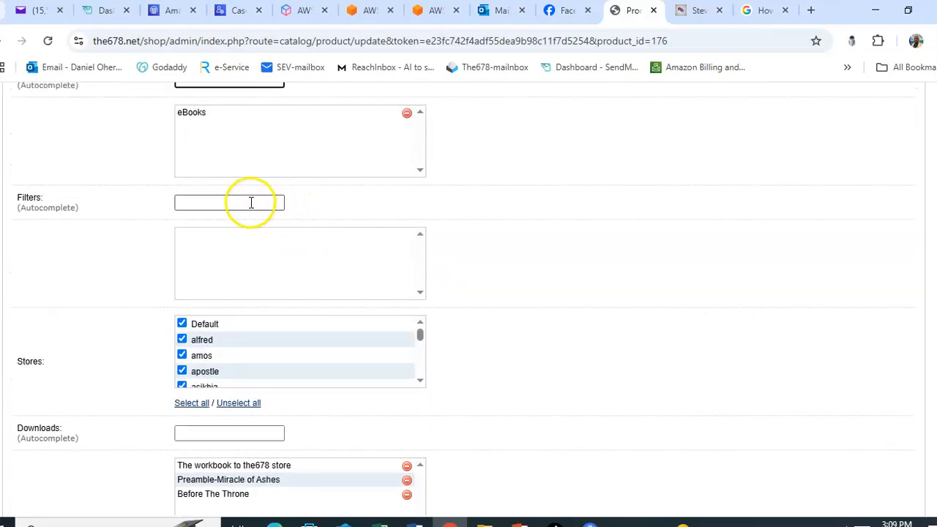
{"action": "scroll", "coordinate": [337, 271], "scroll_direction": "down", "scroll_amount": 1}
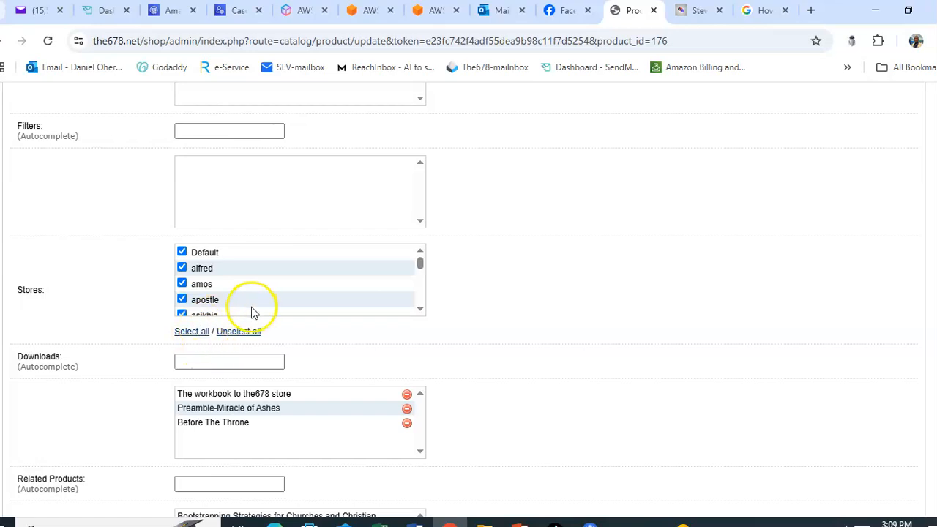
{"action": "scroll", "coordinate": [344, 366], "scroll_direction": "down", "scroll_amount": 1}
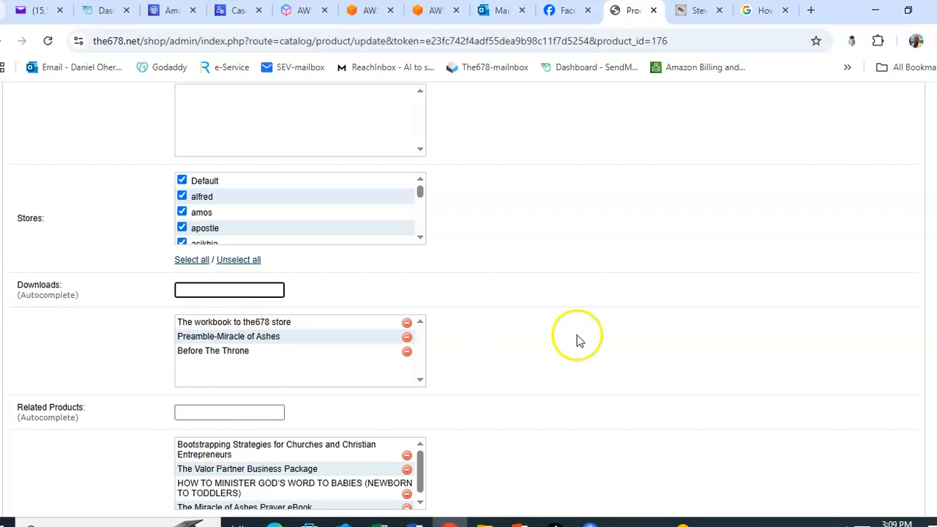
Open the catalog's Downloads list and look through the existing downloads and their allowed totals
{"action": "scroll", "coordinate": [732, 278], "scroll_direction": "up", "scroll_amount": 5}
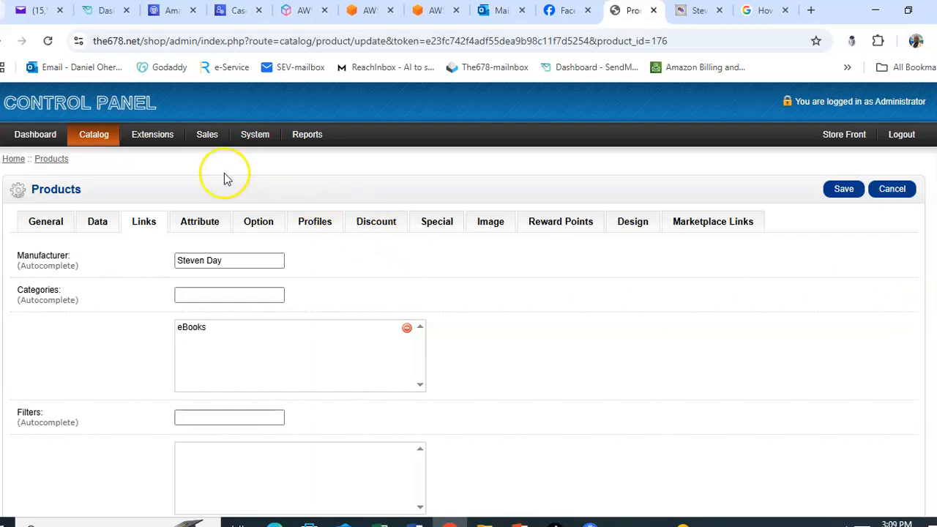
{"action": "mouse_move", "coordinate": [93, 135]}
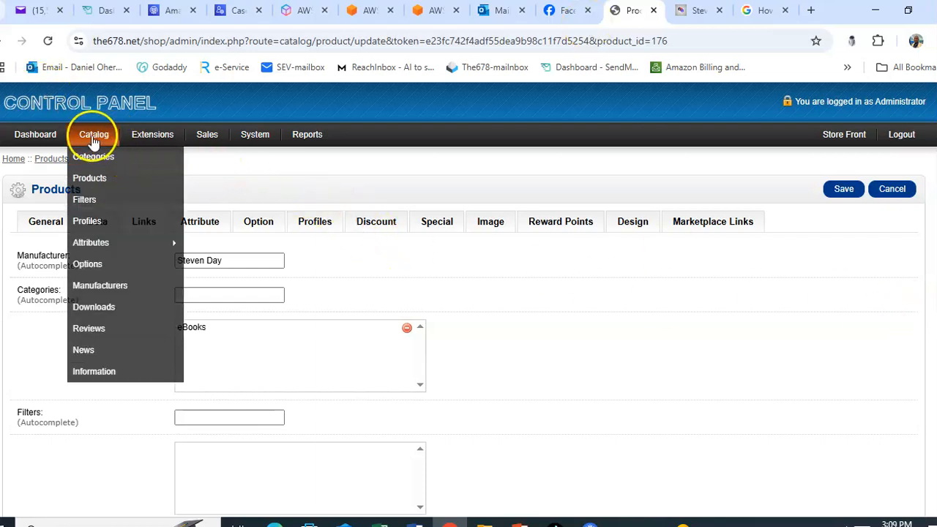
{"action": "left_click", "coordinate": [85, 309]}
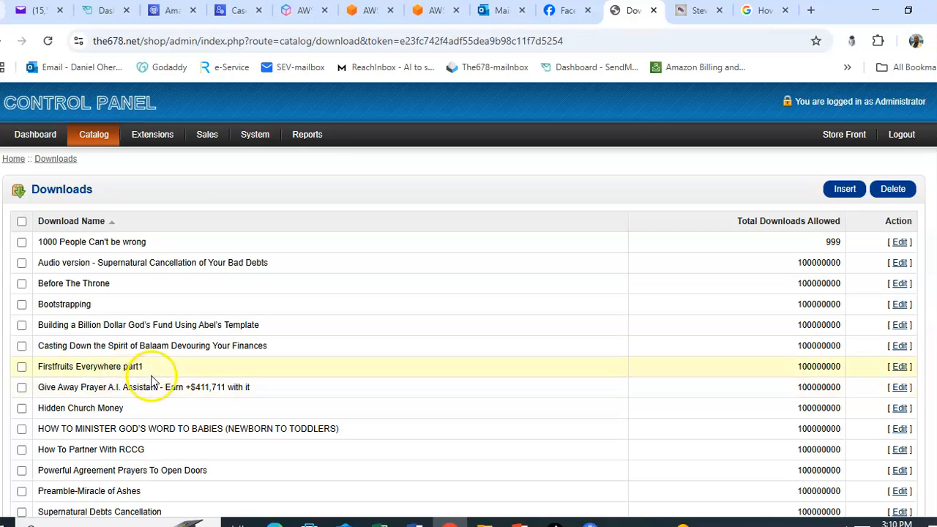
{"action": "scroll", "coordinate": [152, 381], "scroll_direction": "down", "scroll_amount": 1}
{"action": "scroll", "coordinate": [152, 381], "scroll_direction": "down", "scroll_amount": 1}
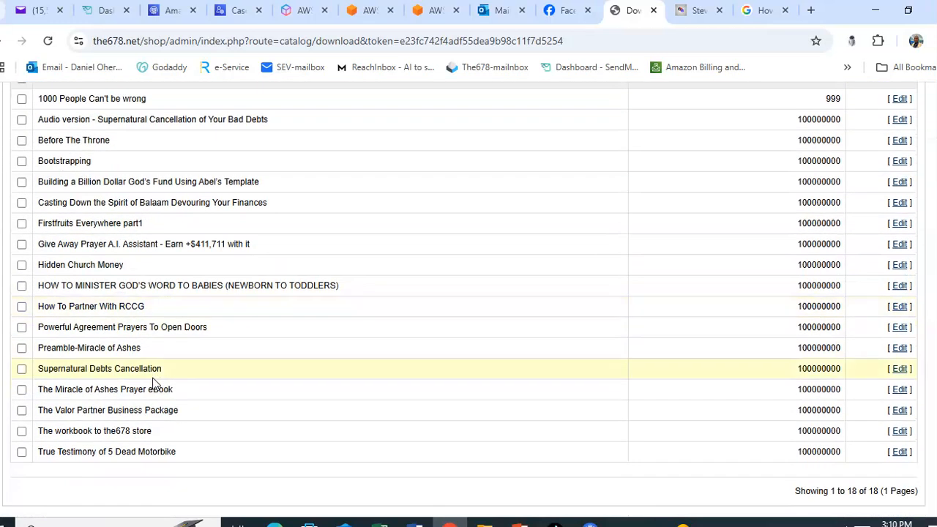
{"action": "scroll", "coordinate": [153, 382], "scroll_direction": "down", "scroll_amount": 1}
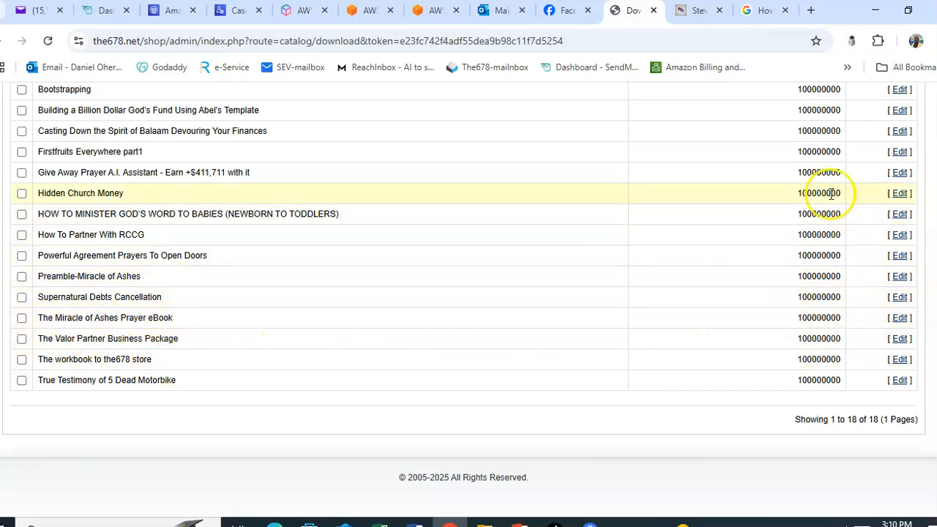
{"action": "scroll", "coordinate": [835, 151], "scroll_direction": "up", "scroll_amount": 2}
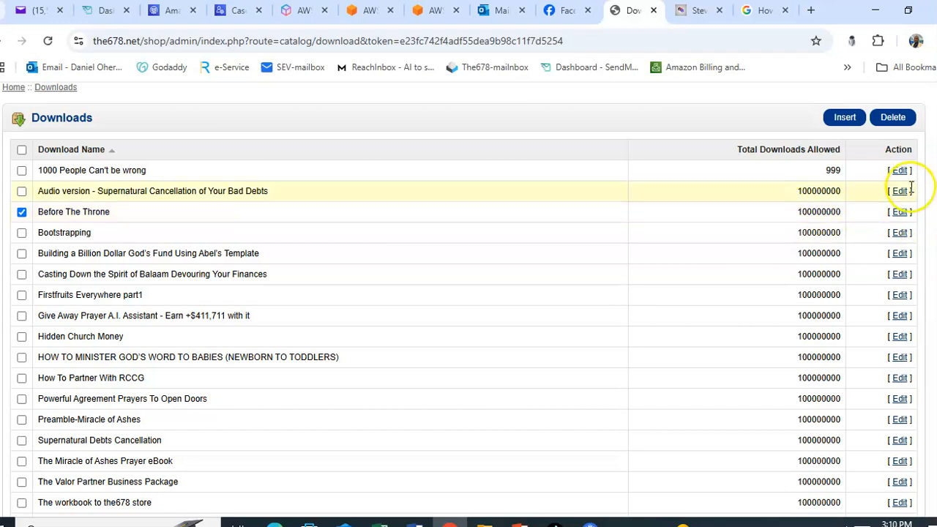
Start a new download entry and go through its three language name fields and the filename field without filling them in
{"action": "left_click", "coordinate": [845, 118]}
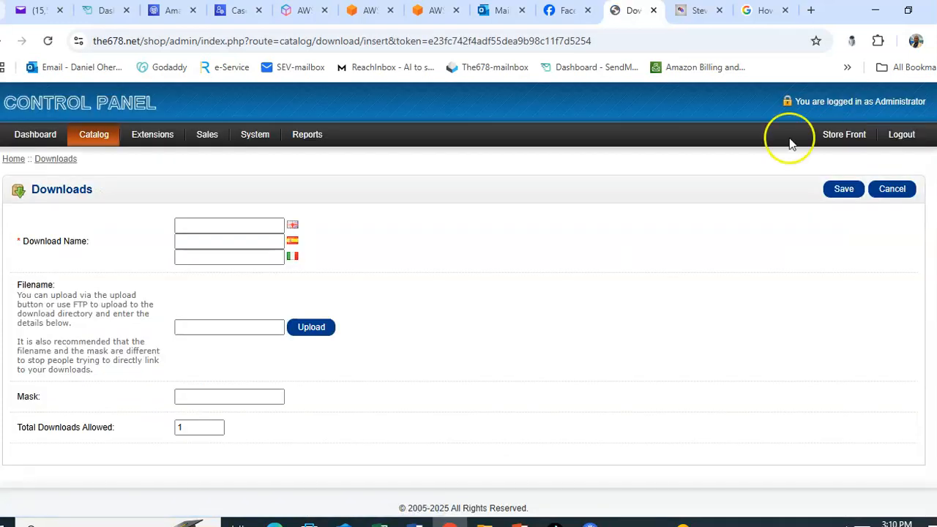
{"action": "left_click", "coordinate": [188, 228]}
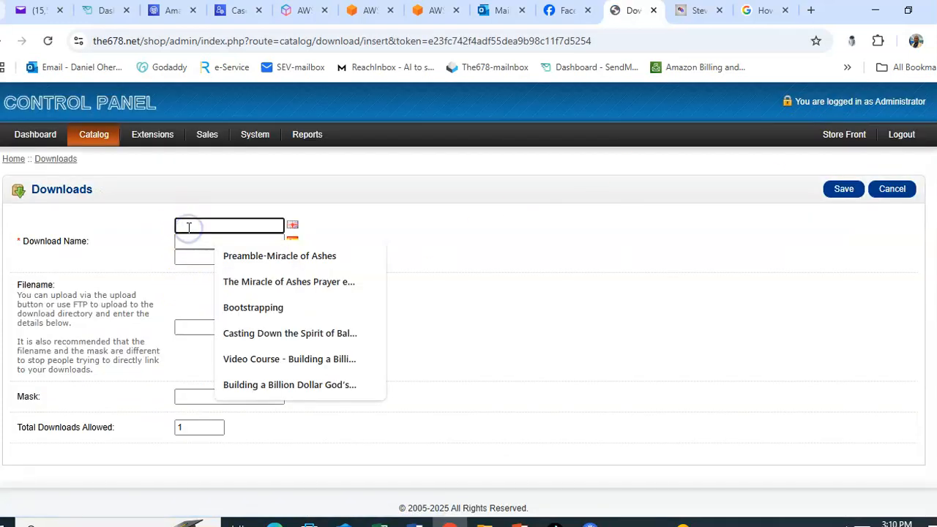
{"action": "left_click", "coordinate": [187, 242]}
{"action": "left_click", "coordinate": [188, 256]}
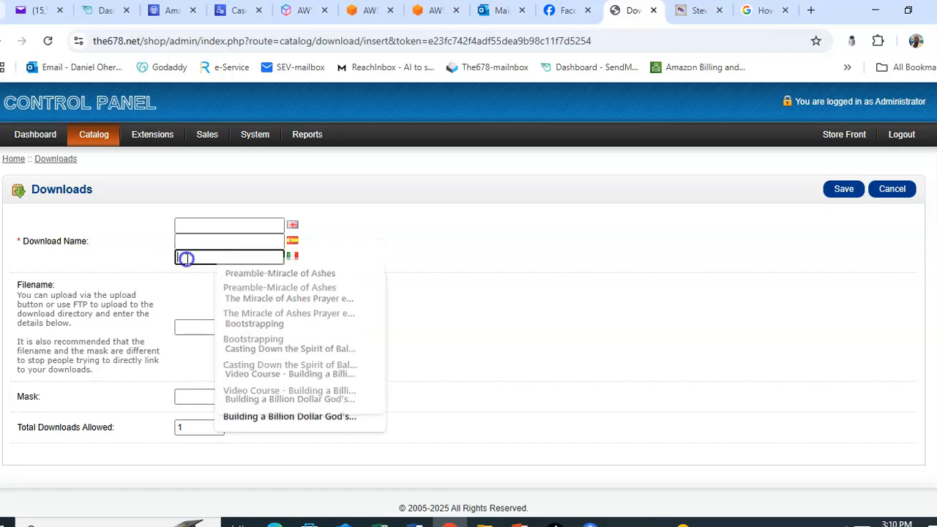
{"action": "left_click", "coordinate": [474, 269]}
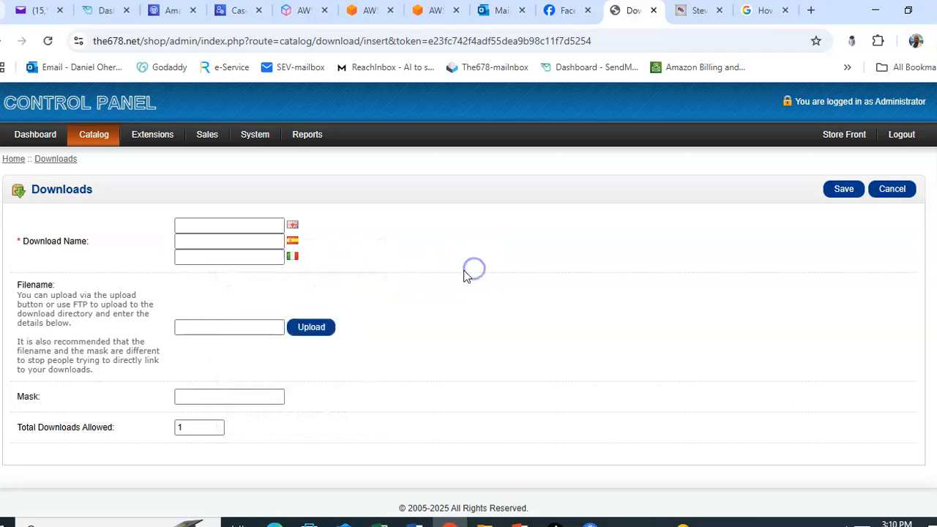
{"action": "left_click", "coordinate": [195, 330]}
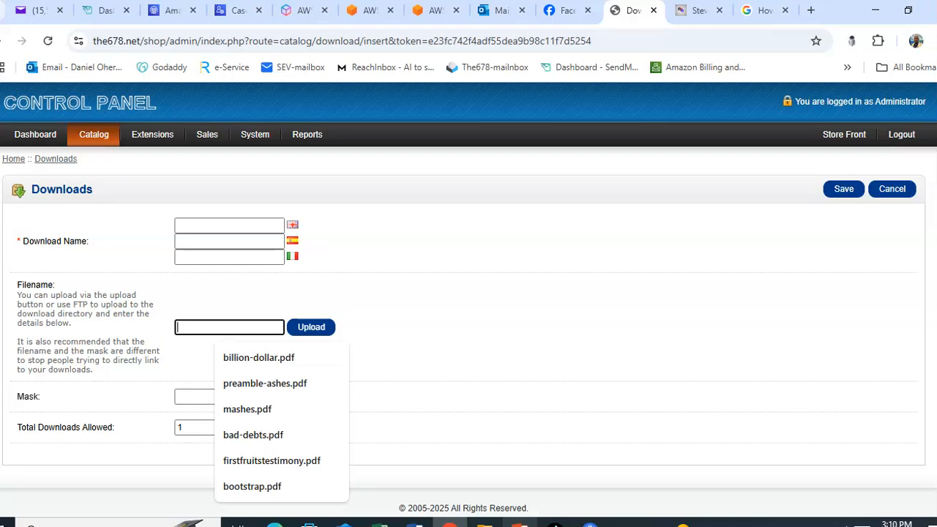
{"action": "left_click", "coordinate": [525, 330]}
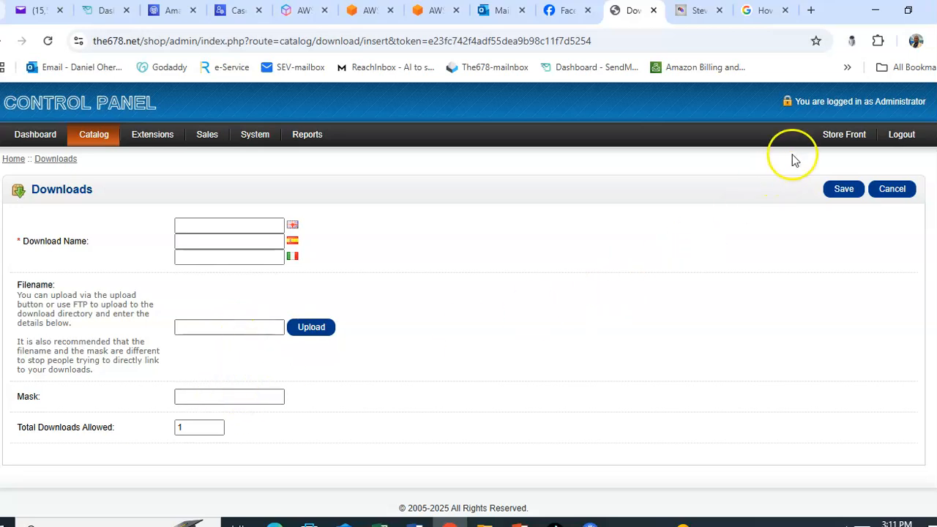
Launch FileZilla and dismiss its update notice without installing the new version
{"action": "left_click", "coordinate": [102, 524]}
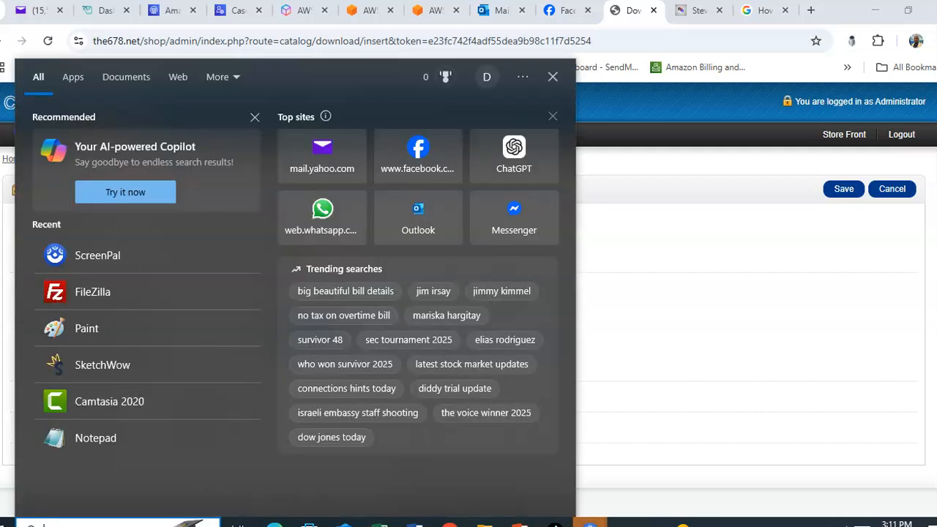
{"action": "left_click", "coordinate": [81, 293]}
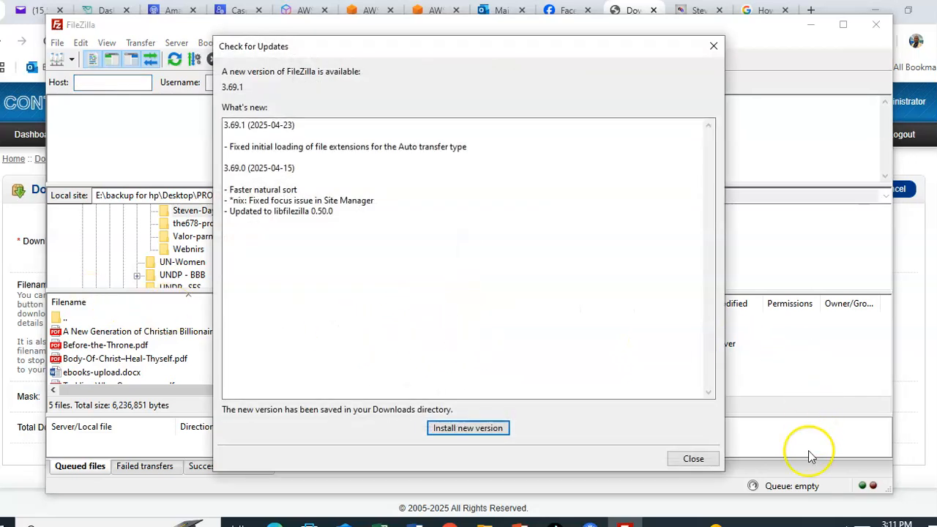
{"action": "left_click", "coordinate": [693, 460]}
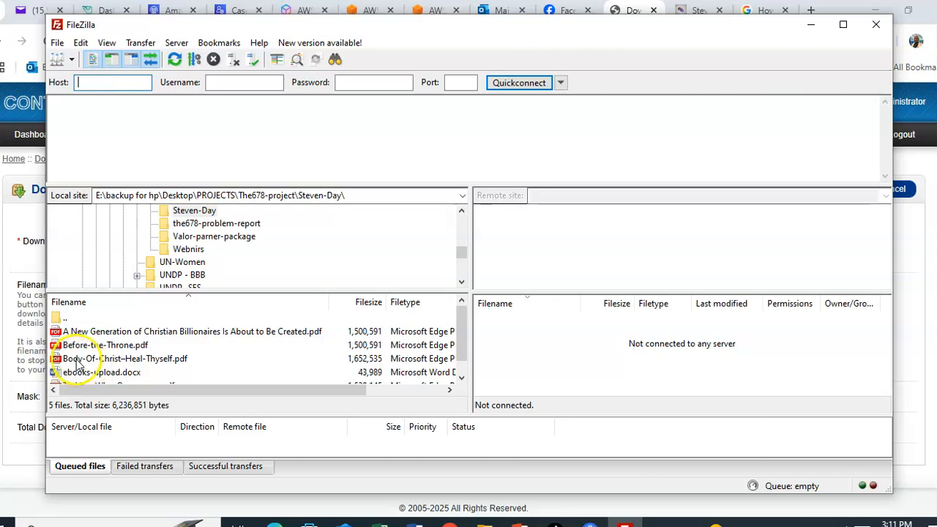
Copy the full file name of the local file Body-Of-Christ–Heal-Thyself.pdf through its rename field, leaving the name as it is
{"action": "left_click_drag", "start_coordinate": [192, 361], "coordinate": [71, 360]}
{"action": "right_click", "coordinate": [128, 360]}
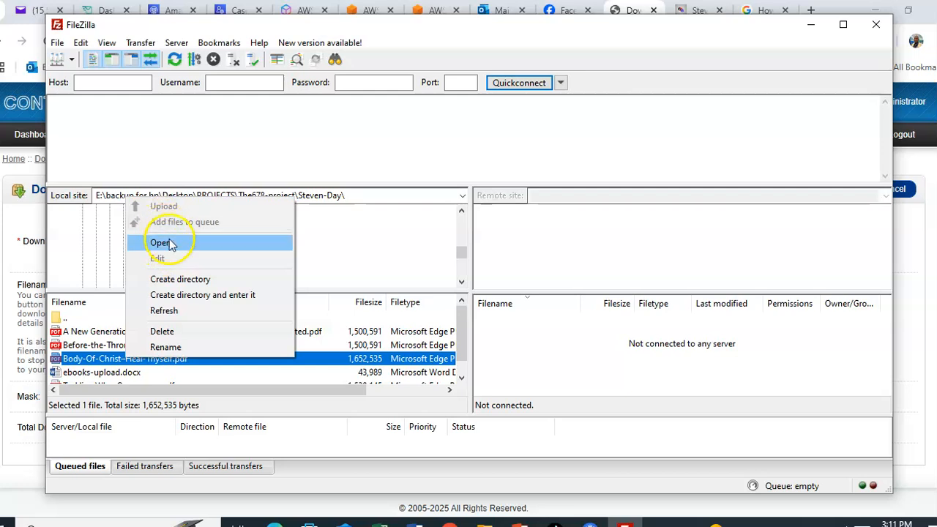
{"action": "left_click", "coordinate": [172, 349]}
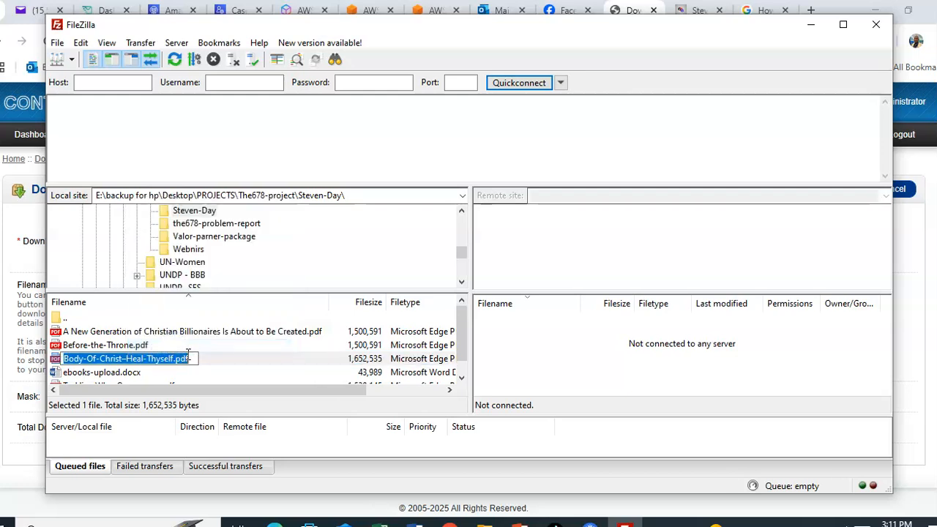
{"action": "left_click", "coordinate": [188, 354]}
{"action": "left_click_drag", "start_coordinate": [191, 358], "coordinate": [102, 359]}
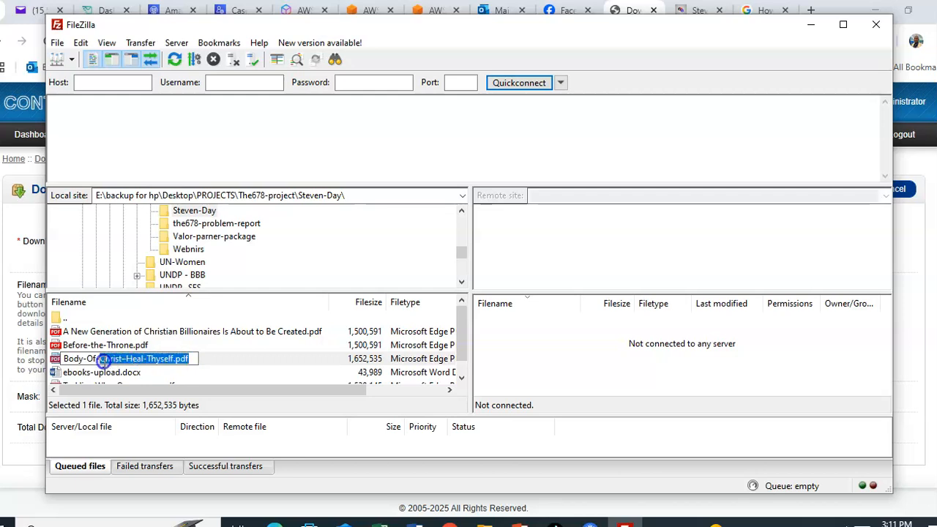
{"action": "right_click", "coordinate": [98, 361]}
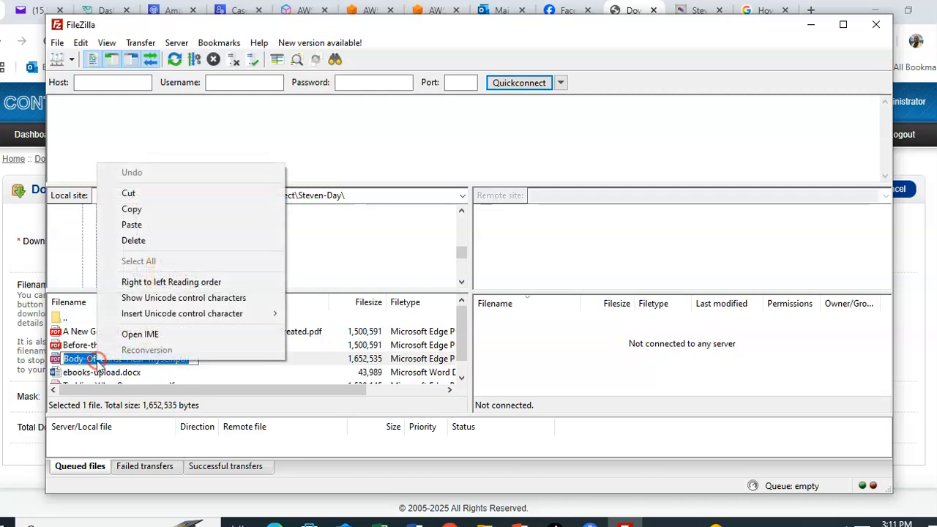
{"action": "left_click", "coordinate": [132, 210]}
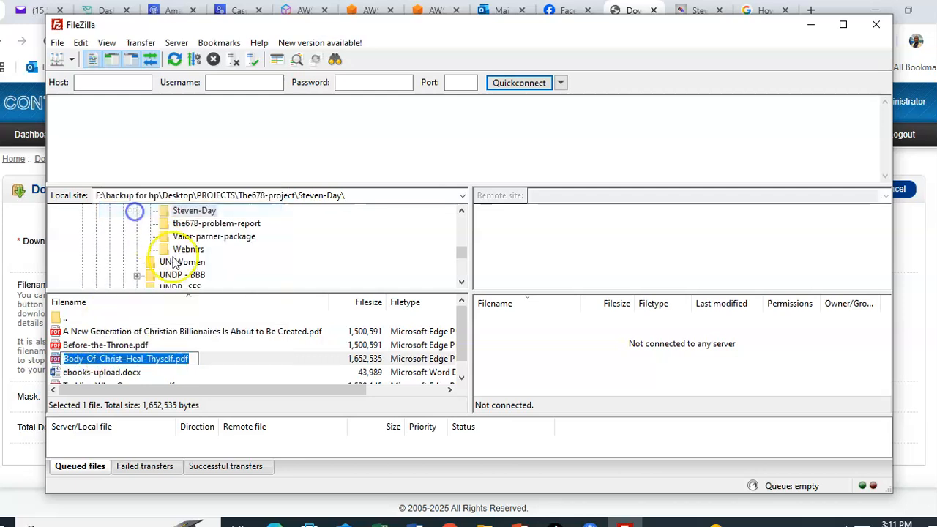
{"action": "left_click_drag", "start_coordinate": [460, 320], "coordinate": [462, 342]}
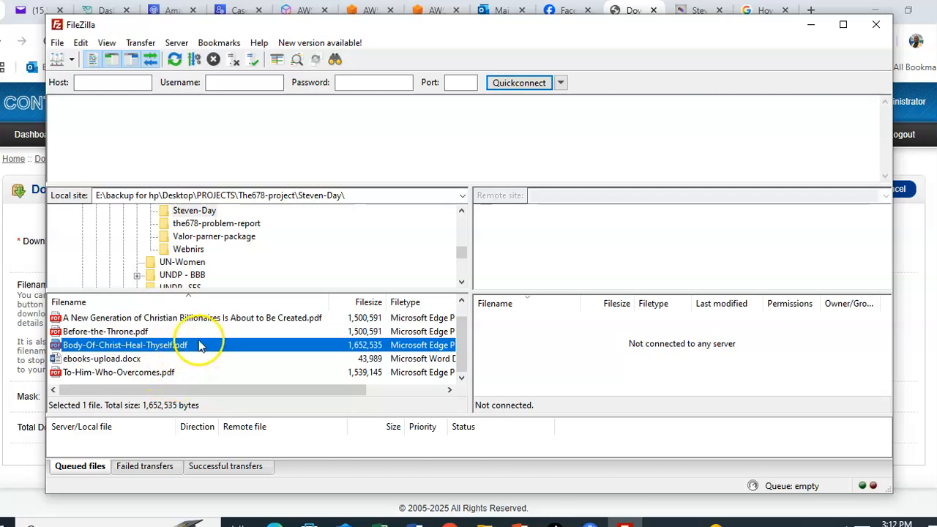
Return to the new download form in the browser and paste Body-Of-Christ–Heal-Thyself.pdf as the filename
{"action": "left_click", "coordinate": [29, 379]}
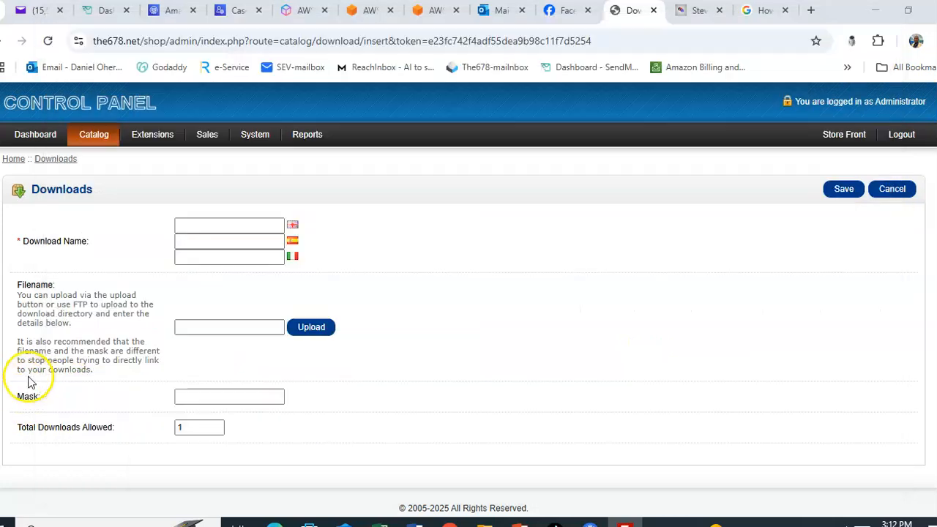
{"action": "left_click", "coordinate": [200, 326]}
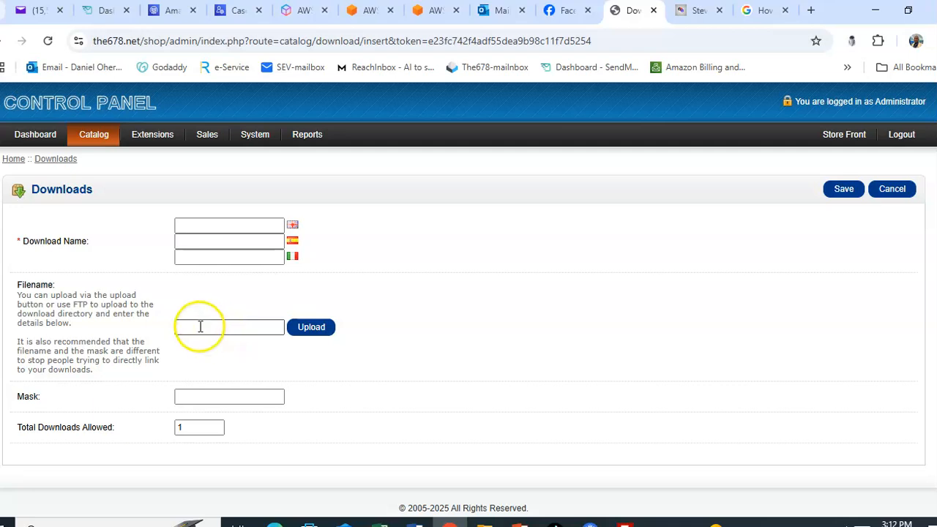
{"action": "left_click", "coordinate": [199, 326]}
{"action": "right_click", "coordinate": [197, 326]}
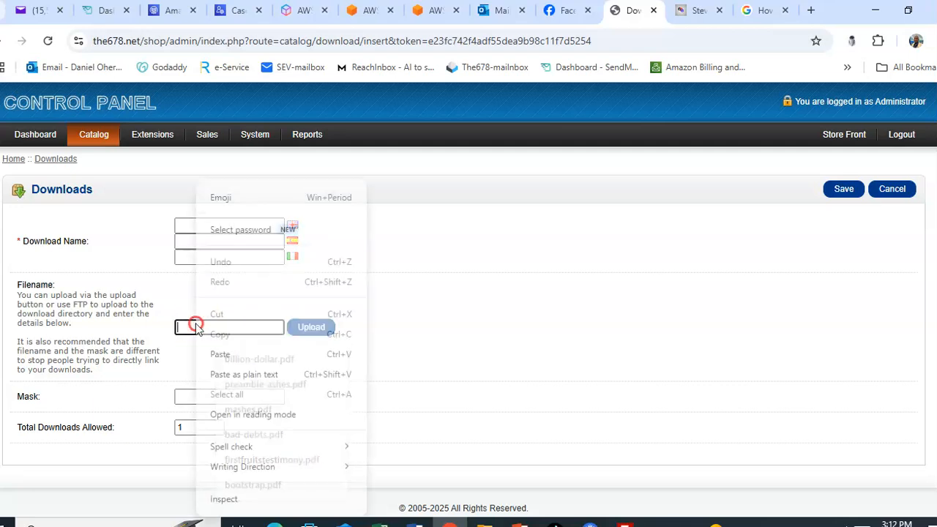
{"action": "left_click", "coordinate": [215, 355]}
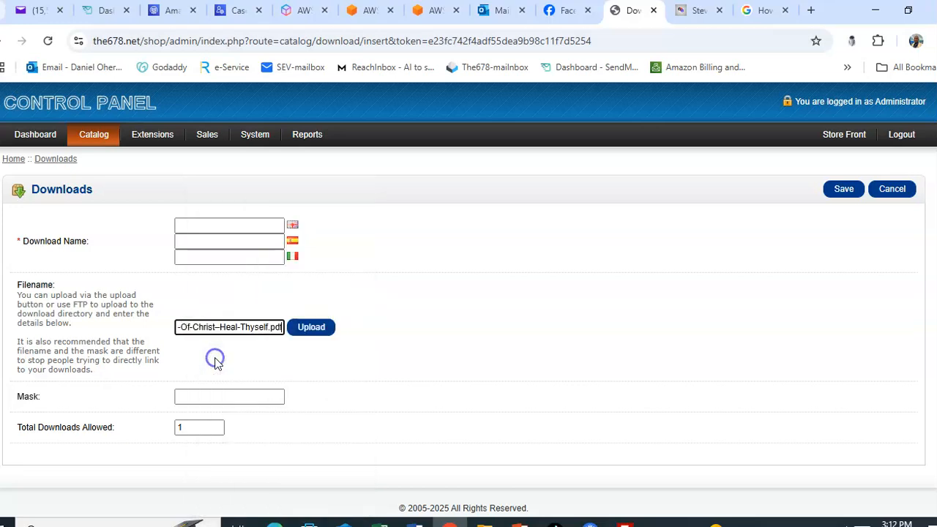
Set the download's mask to bodyofchrist.pdf
{"action": "left_click", "coordinate": [182, 396]}
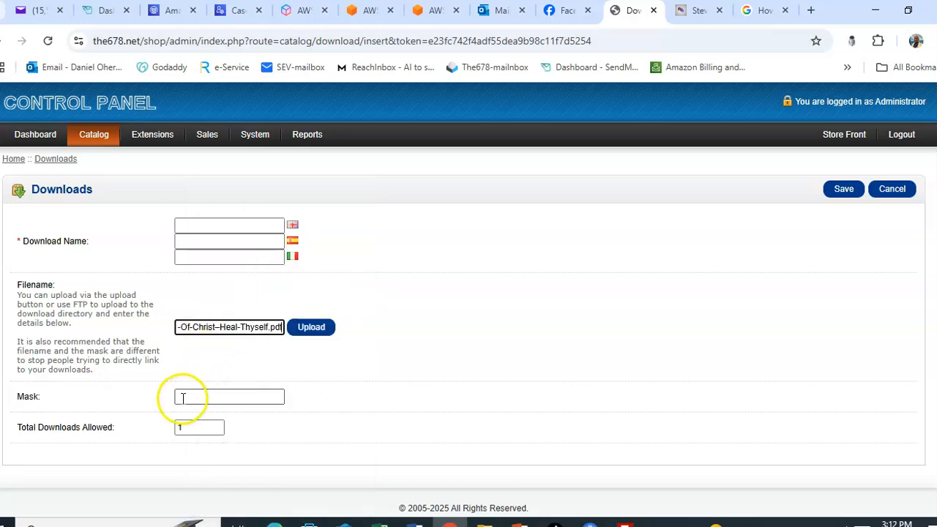
{"action": "left_click", "coordinate": [210, 333]}
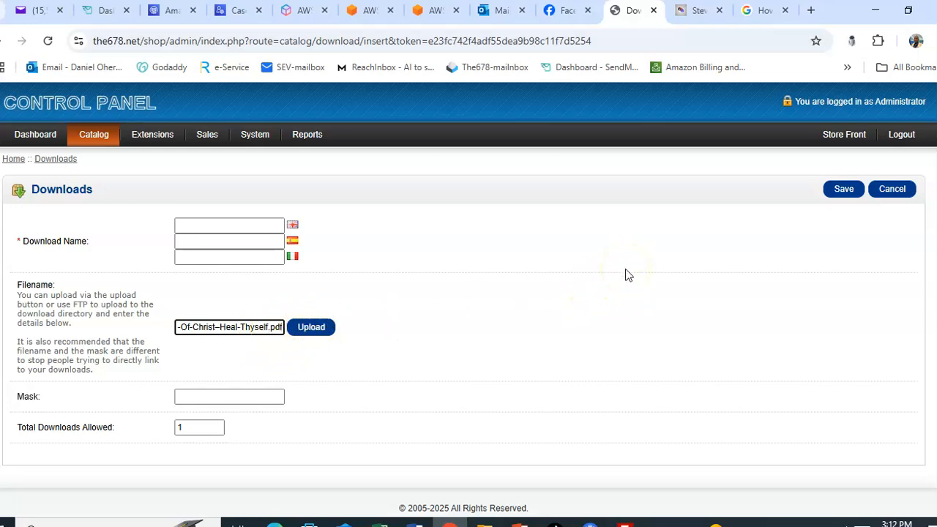
{"action": "left_click", "coordinate": [197, 396]}
{"action": "left_click", "coordinate": [494, 261]}
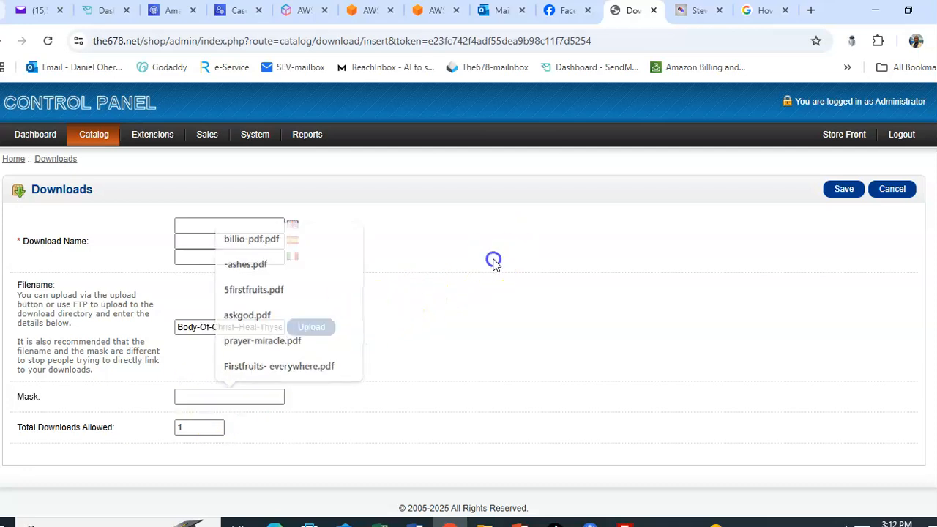
{"action": "left_click", "coordinate": [207, 390]}
{"action": "type", "text": "bodyofchrist.pdf"}
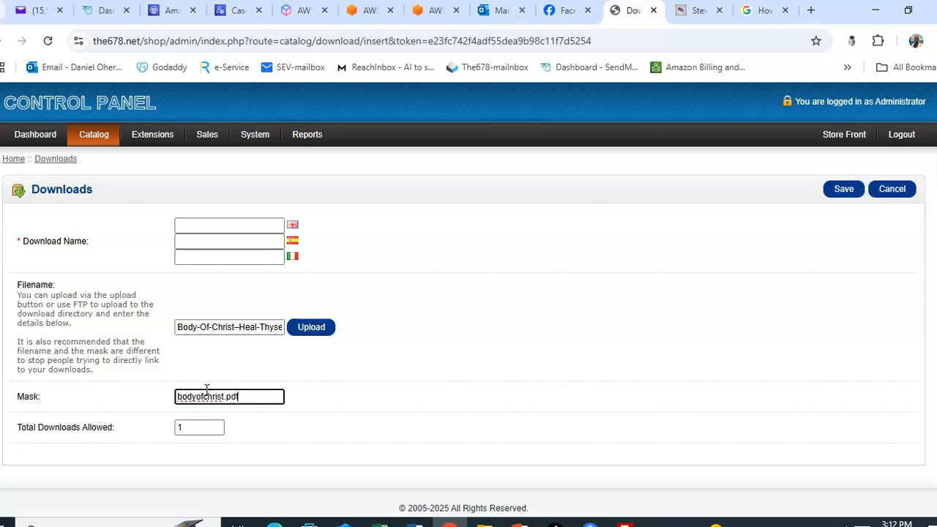
Paste the copied file name Body-Of-Christ–Heal-Thyself.pdf as the English download name
{"action": "left_click", "coordinate": [802, 182]}
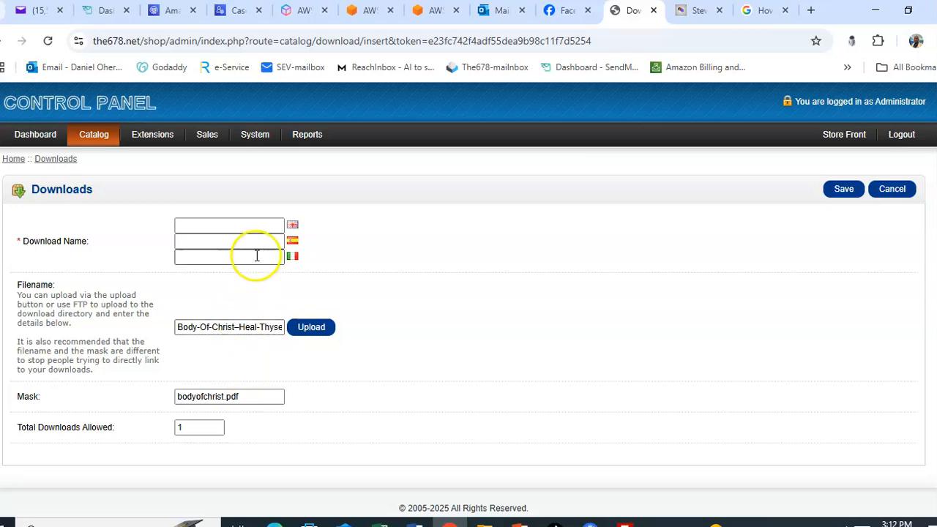
{"action": "left_click", "coordinate": [195, 431]}
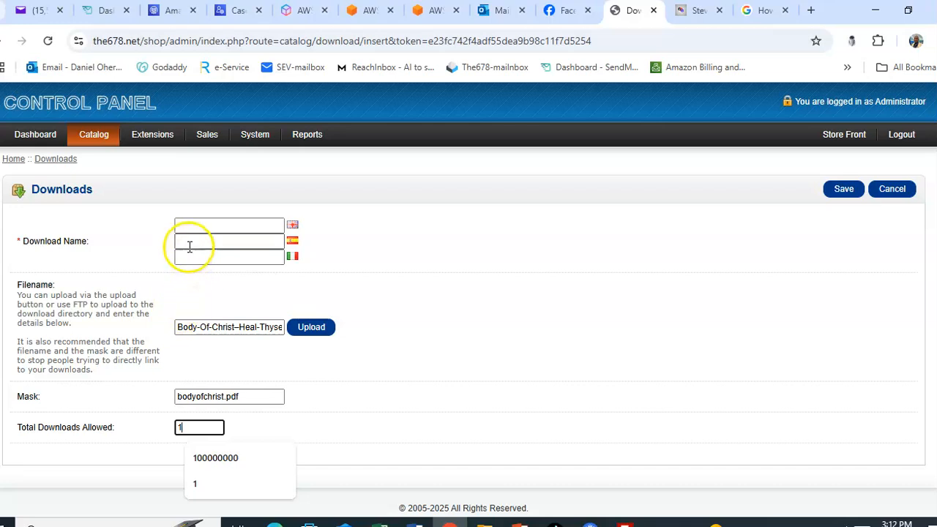
{"action": "left_click", "coordinate": [196, 226]}
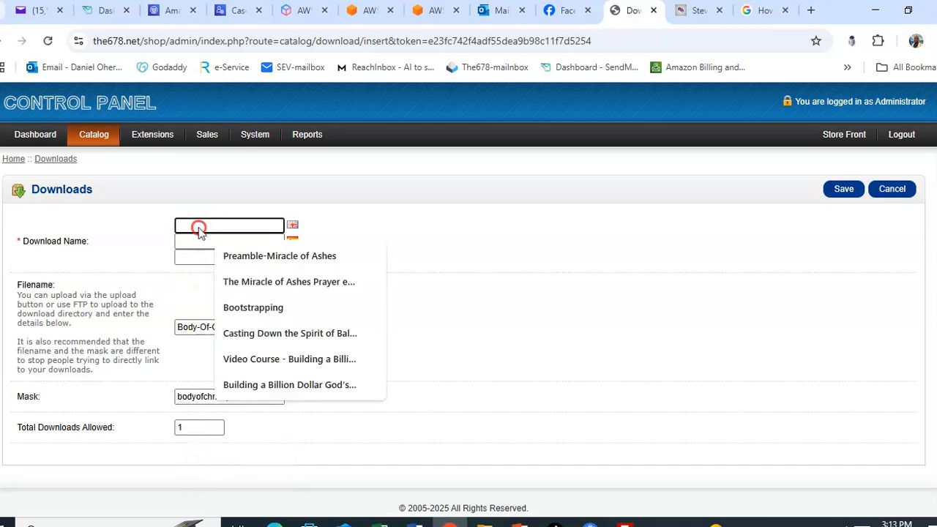
{"action": "right_click", "coordinate": [198, 228]}
{"action": "left_click", "coordinate": [225, 352]}
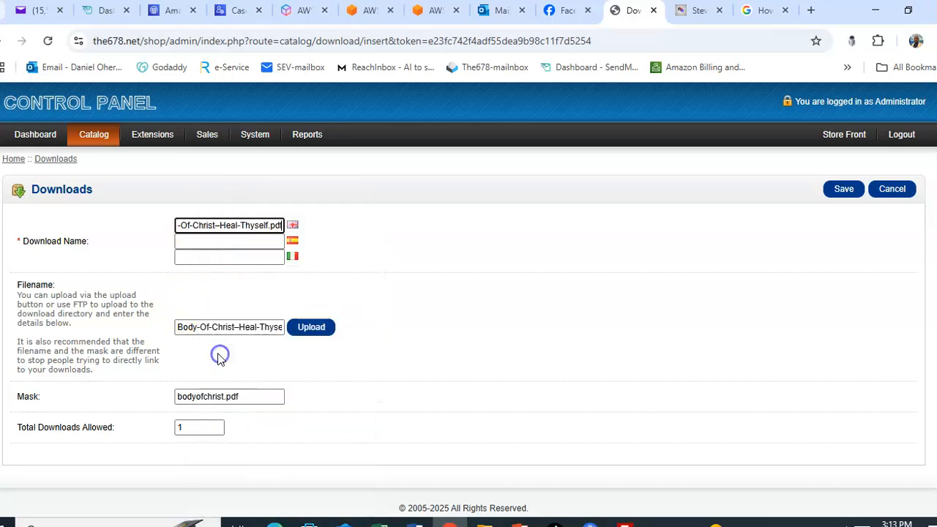
Paste Body-Of-Christ–Heal-Thyself.pdf as the Spanish and Italian download names as well
{"action": "left_click", "coordinate": [207, 241]}
{"action": "right_click", "coordinate": [208, 242]}
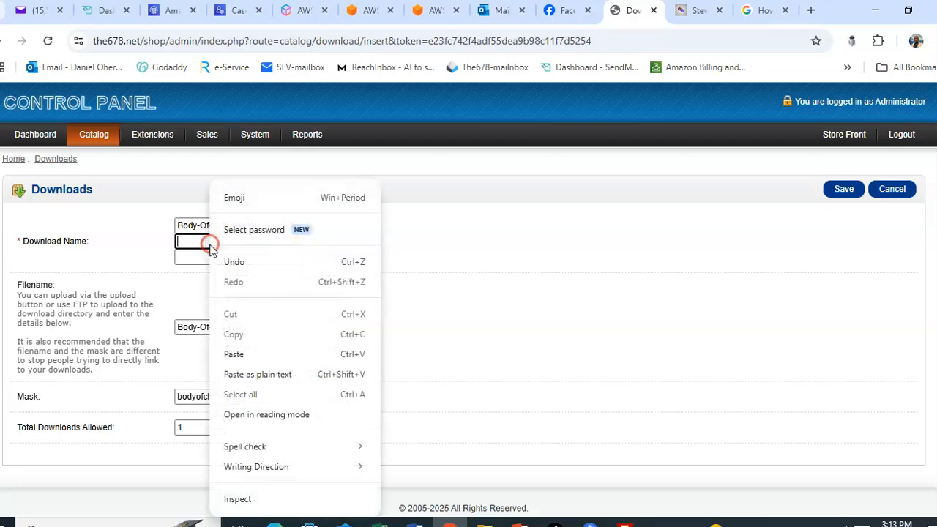
{"action": "left_click", "coordinate": [227, 352]}
{"action": "left_click", "coordinate": [202, 262]}
{"action": "right_click", "coordinate": [199, 258]}
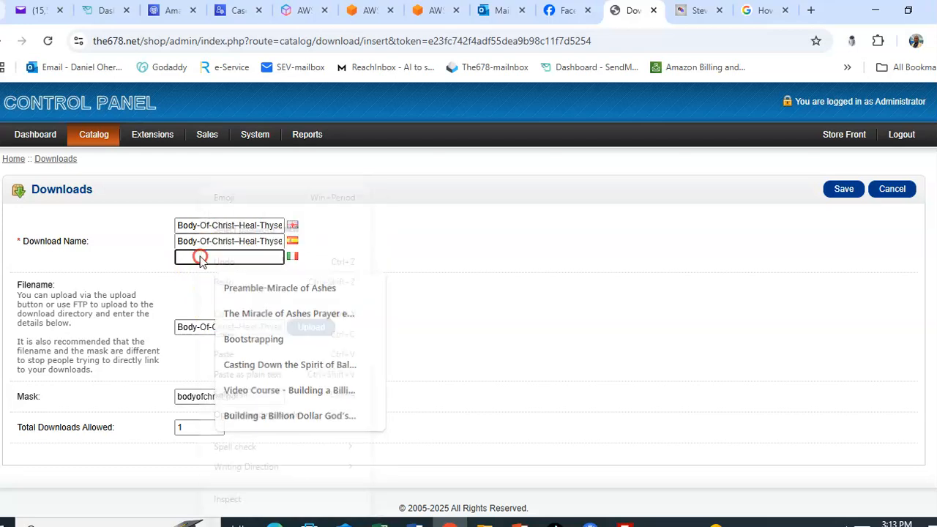
{"action": "left_click", "coordinate": [224, 355]}
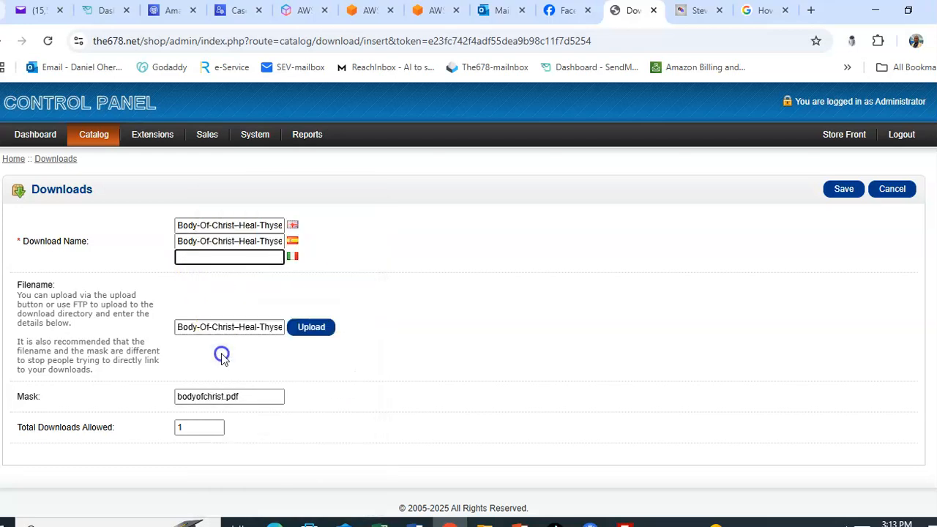
Change the English download name to Body Of Christ Heal Thyself, with spaces instead of dashes and no .pdf extension
{"action": "left_click", "coordinate": [201, 224]}
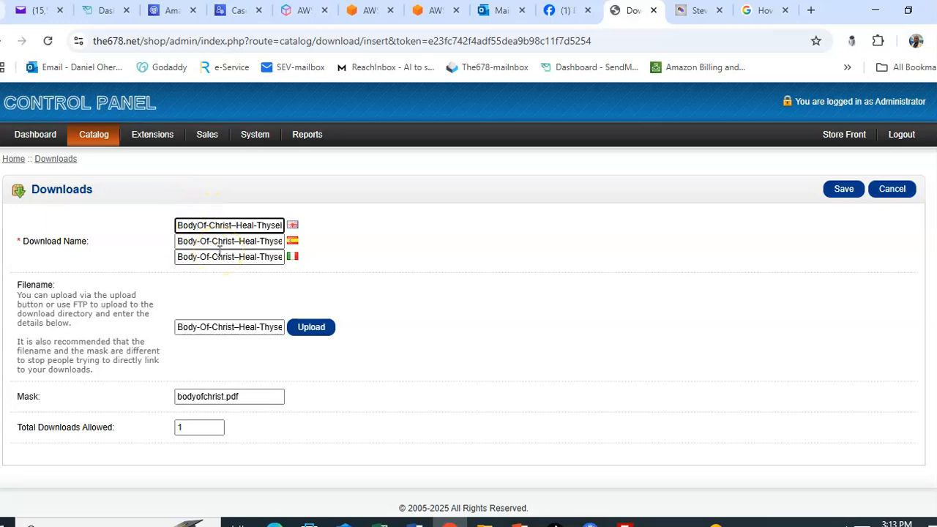
{"action": "left_click", "coordinate": [218, 225]}
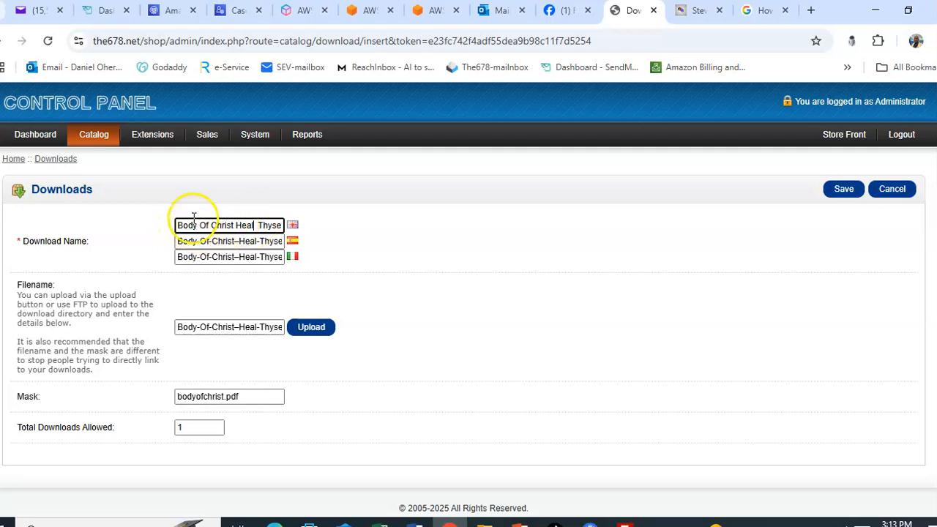
{"action": "left_click_drag", "start_coordinate": [176, 225], "coordinate": [339, 233]}
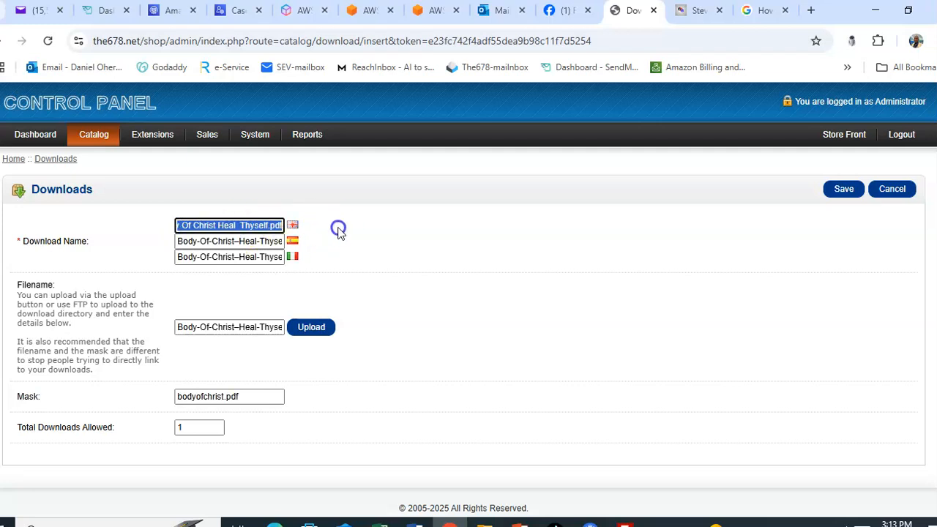
{"action": "left_click", "coordinate": [271, 225]}
{"action": "key", "text": "Delete"}
{"action": "key", "text": "Delete"}
{"action": "key", "text": "Delete"}
{"action": "key", "text": "Delete"}
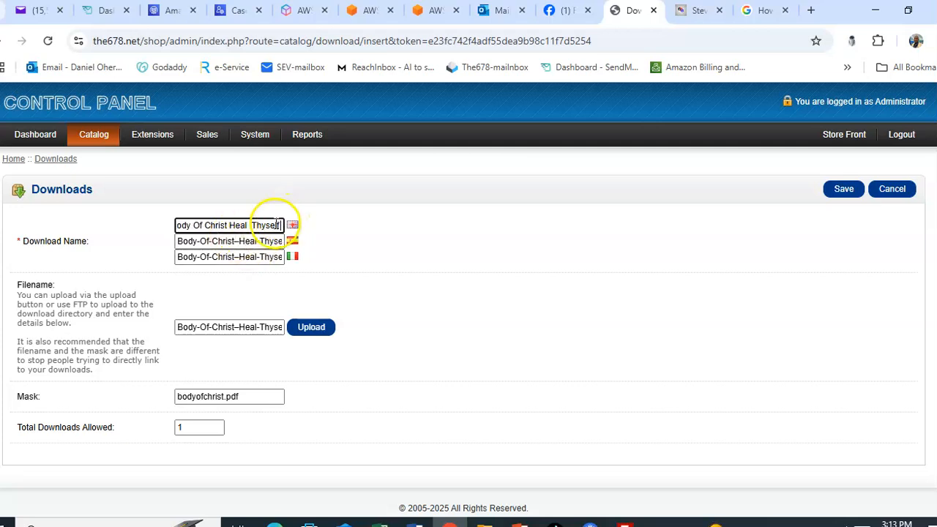
Copy the English download name, clear the Spanish one and try to paste the copied name there
{"action": "left_click_drag", "start_coordinate": [278, 224], "coordinate": [127, 230]}
{"action": "right_click", "coordinate": [232, 223]}
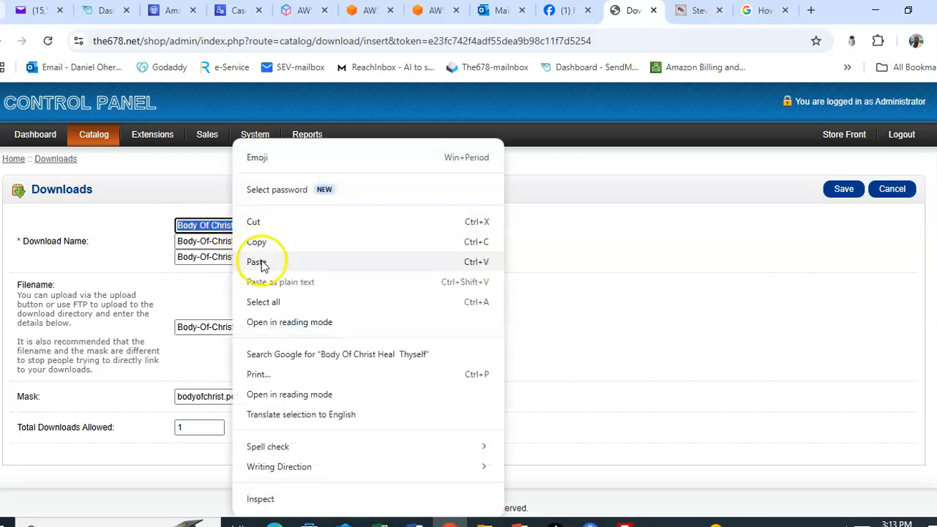
{"action": "left_click", "coordinate": [254, 244]}
{"action": "left_click_drag", "start_coordinate": [173, 241], "coordinate": [294, 246]}
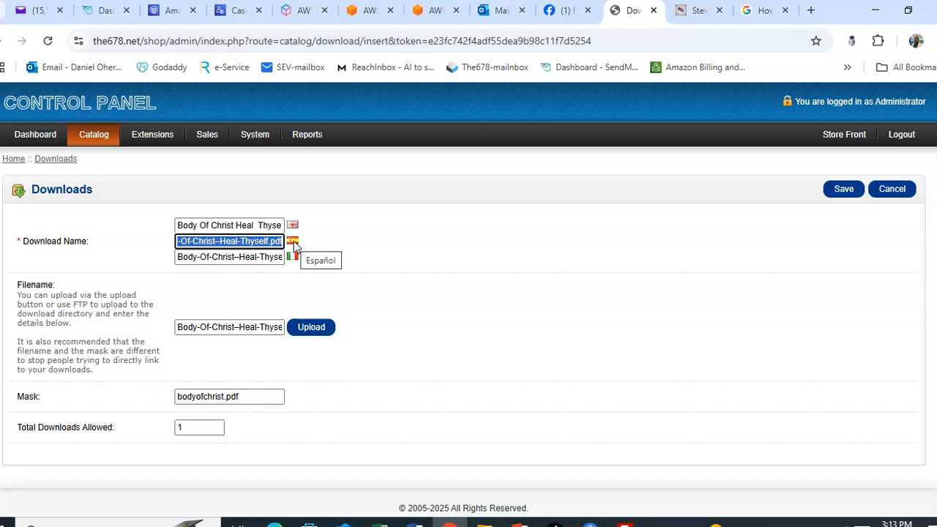
{"action": "key", "text": "BackSpace"}
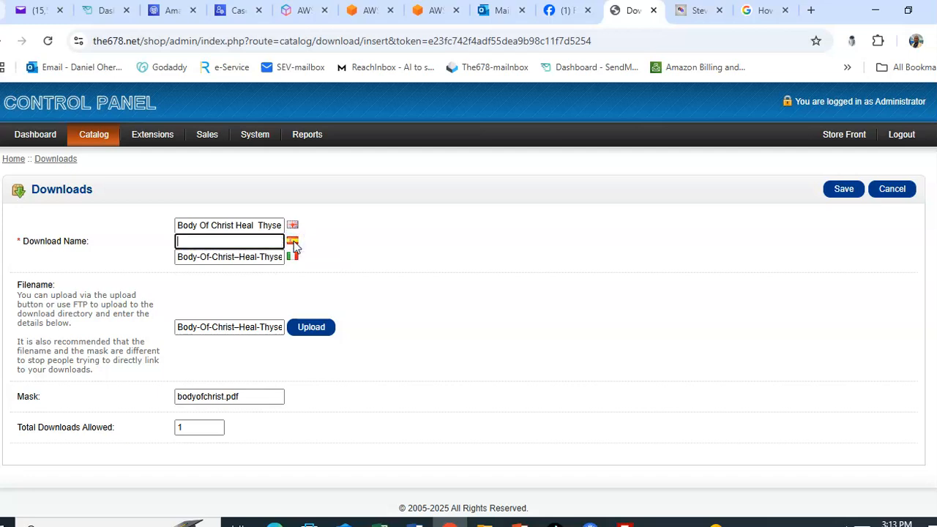
{"action": "left_click", "coordinate": [246, 243]}
{"action": "right_click", "coordinate": [222, 241]}
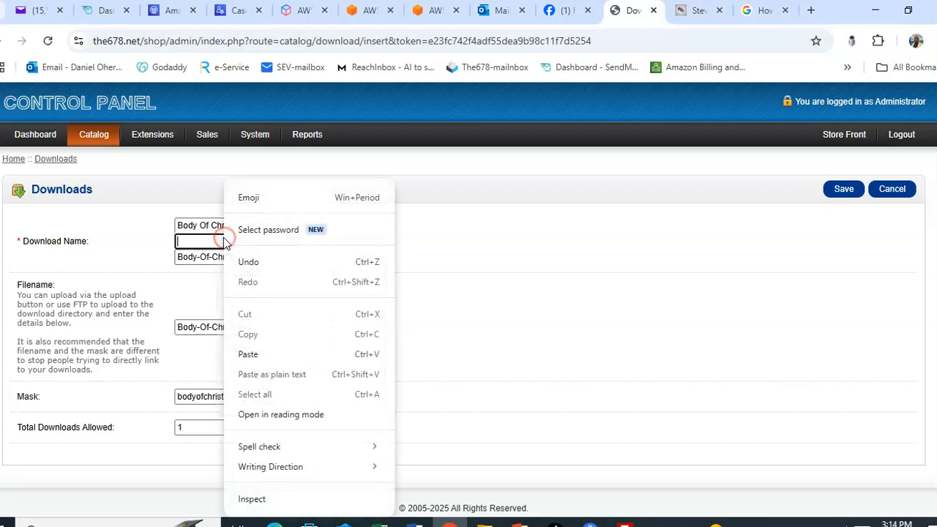
{"action": "left_click", "coordinate": [247, 354]}
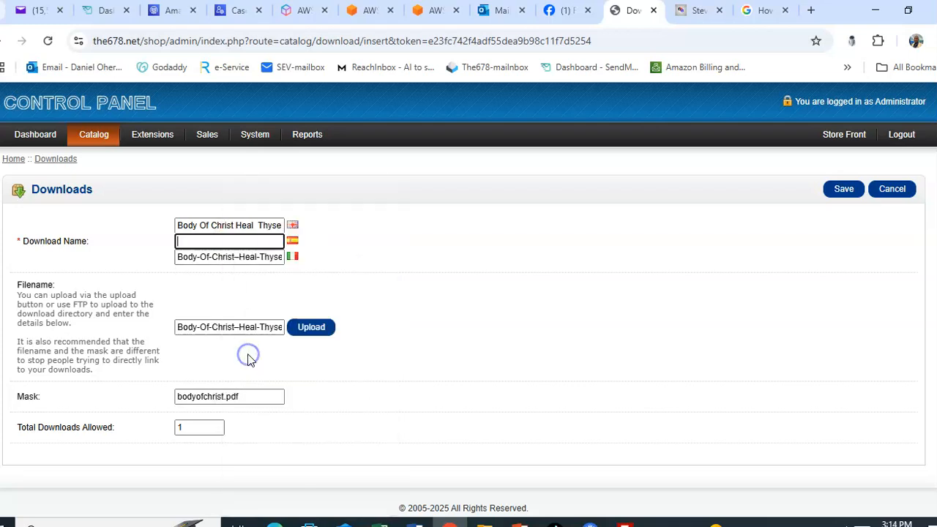
Copy the full English download name again and paste it as the Spanish download name
{"action": "left_click_drag", "start_coordinate": [179, 226], "coordinate": [299, 222]}
{"action": "right_click", "coordinate": [256, 229]}
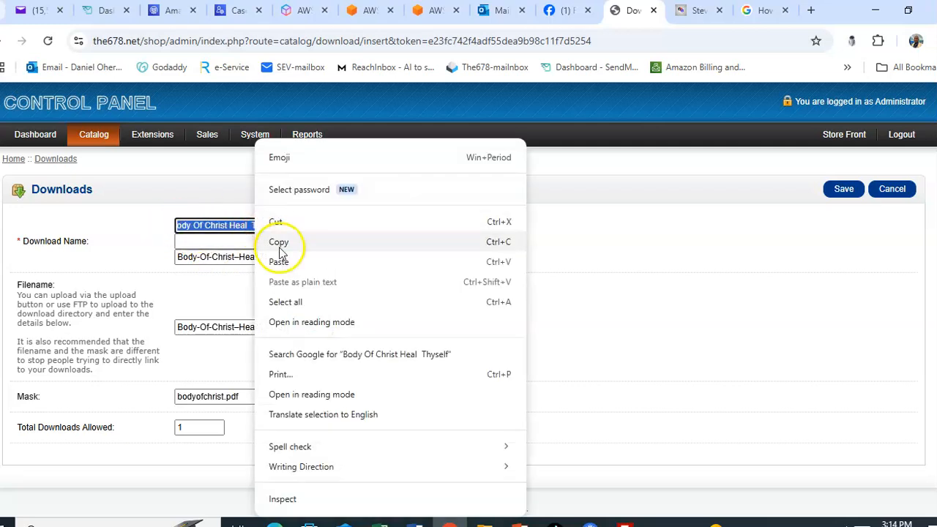
{"action": "left_click", "coordinate": [278, 241]}
{"action": "left_click", "coordinate": [224, 242]}
{"action": "right_click", "coordinate": [224, 243]}
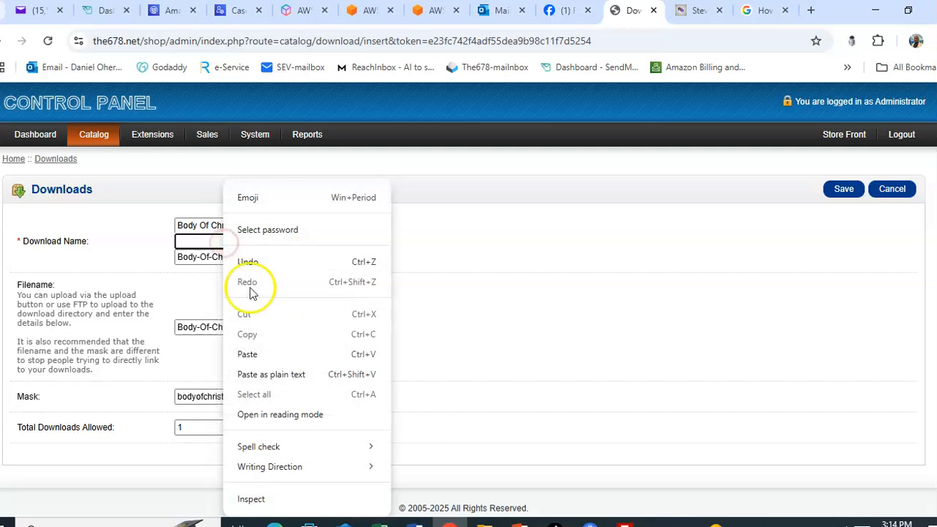
{"action": "left_click", "coordinate": [248, 354]}
Clear the Italian download name and try to paste Body Of Christ Heal Thyself in its place
{"action": "left_click_drag", "start_coordinate": [179, 260], "coordinate": [322, 264]}
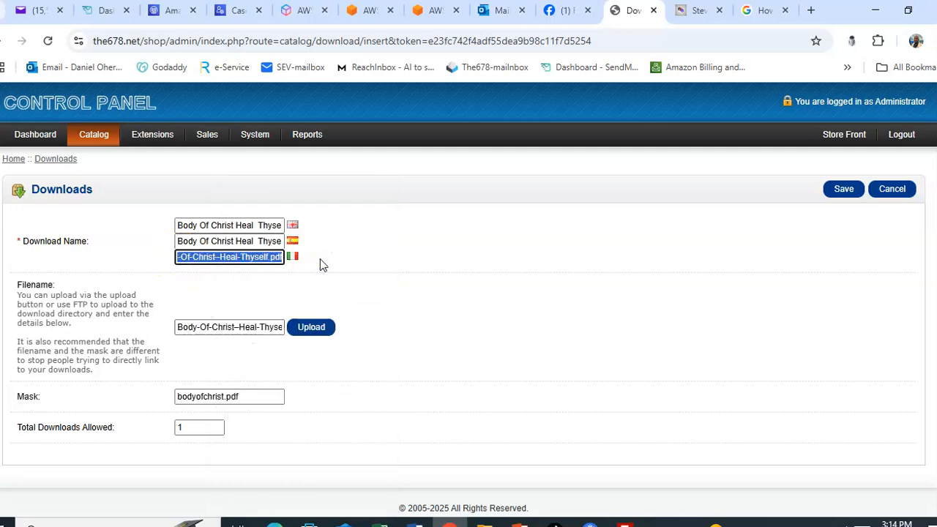
{"action": "key", "text": "BackSpace"}
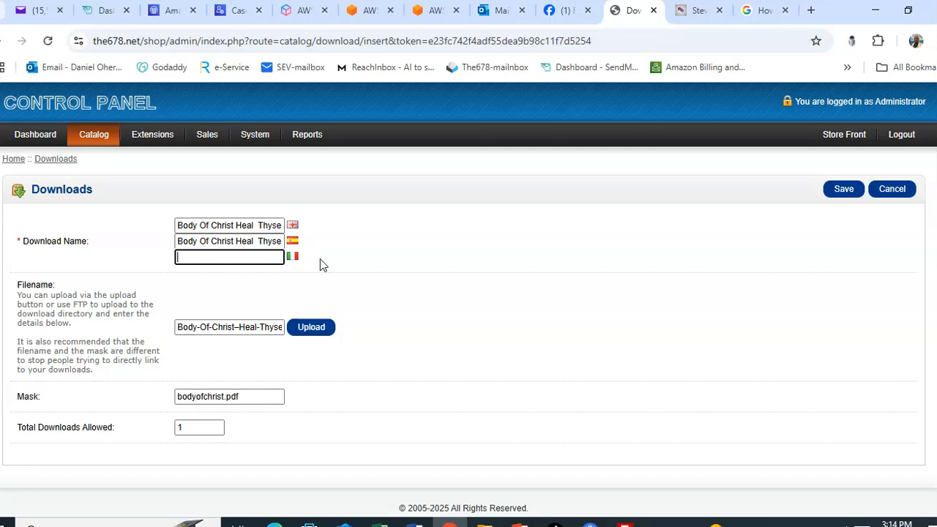
{"action": "right_click", "coordinate": [186, 255]}
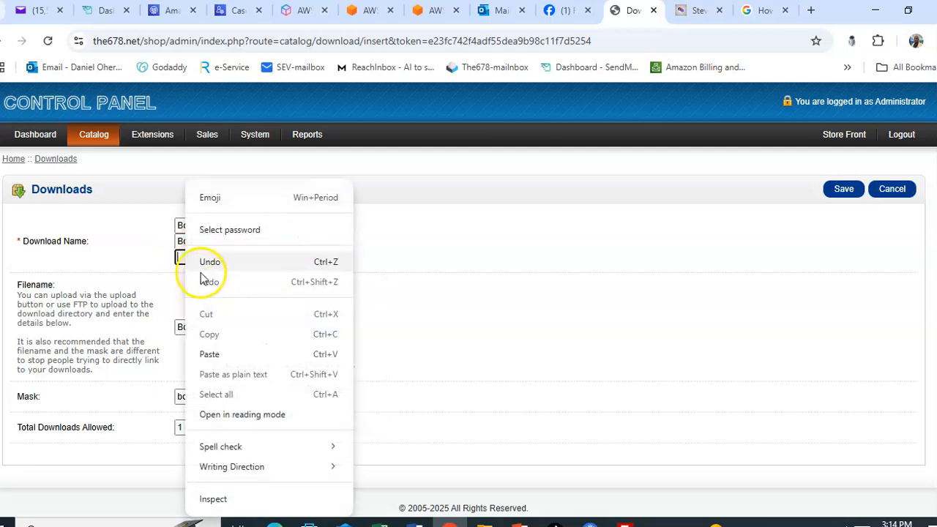
{"action": "left_click", "coordinate": [180, 257]}
{"action": "right_click", "coordinate": [182, 256]}
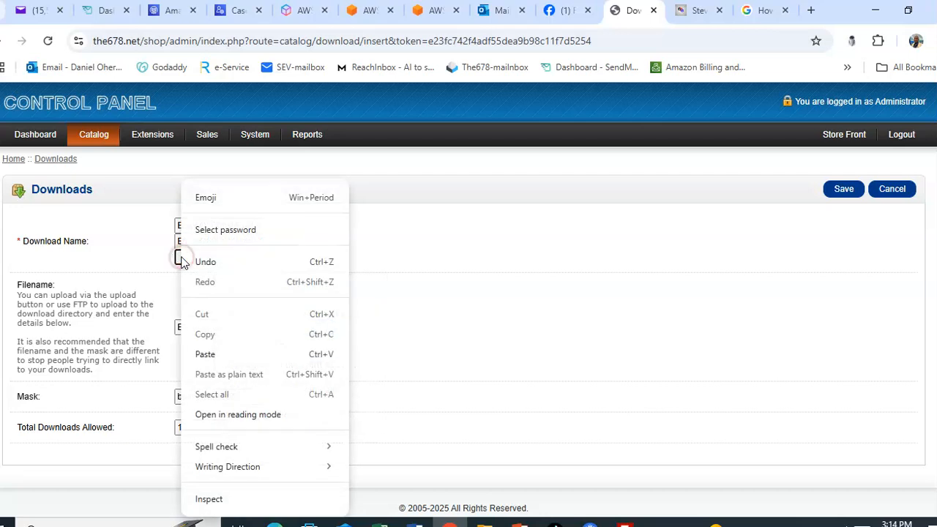
{"action": "left_click", "coordinate": [204, 355]}
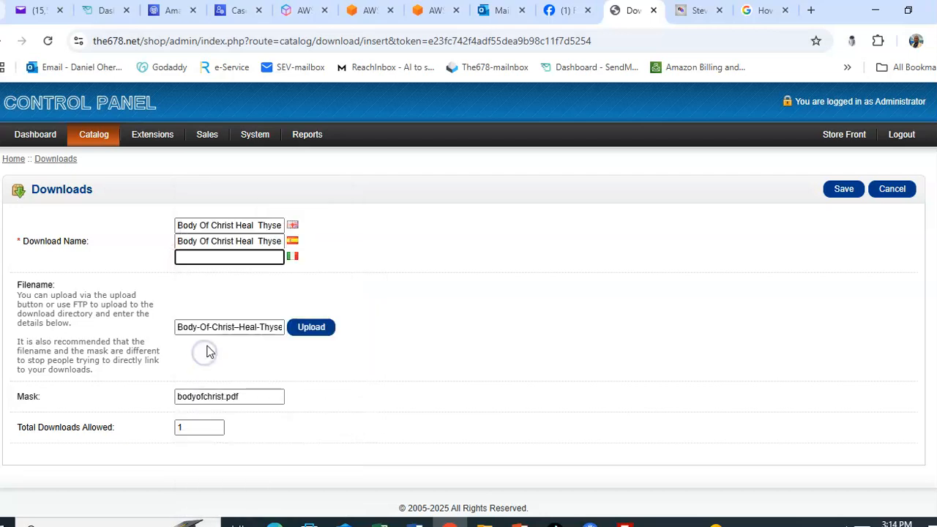
{"action": "left_click", "coordinate": [205, 257]}
{"action": "right_click", "coordinate": [182, 257]}
{"action": "left_click", "coordinate": [212, 355]}
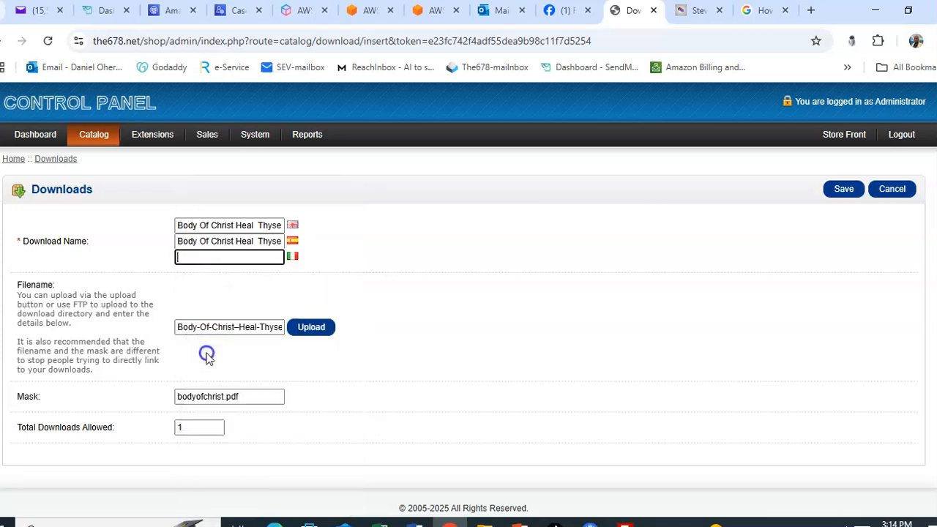
Copy the Spanish download name Body Of Christ Heal Thyself and paste it as the Italian download name
{"action": "left_click_drag", "start_coordinate": [178, 241], "coordinate": [333, 236]}
{"action": "right_click", "coordinate": [269, 241]}
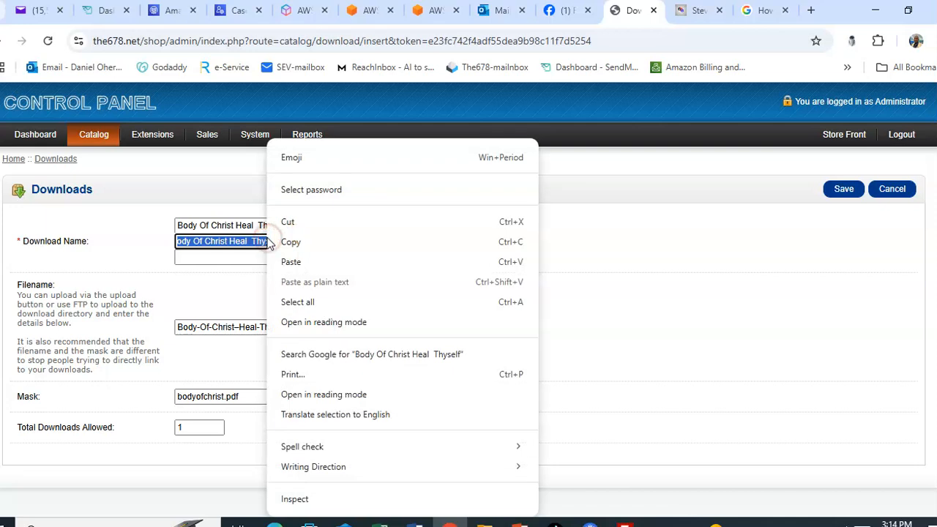
{"action": "left_click", "coordinate": [292, 241]}
{"action": "left_click", "coordinate": [227, 257]}
{"action": "right_click", "coordinate": [217, 257]}
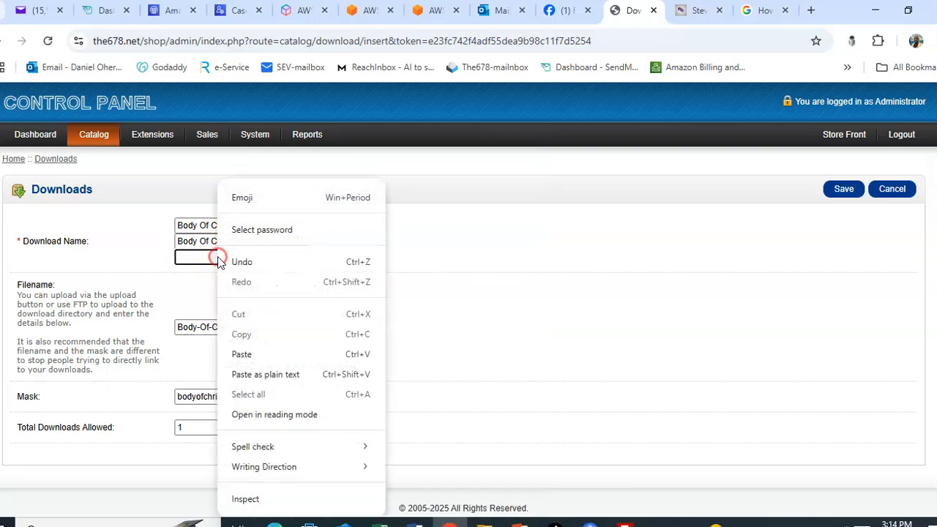
{"action": "left_click", "coordinate": [245, 354]}
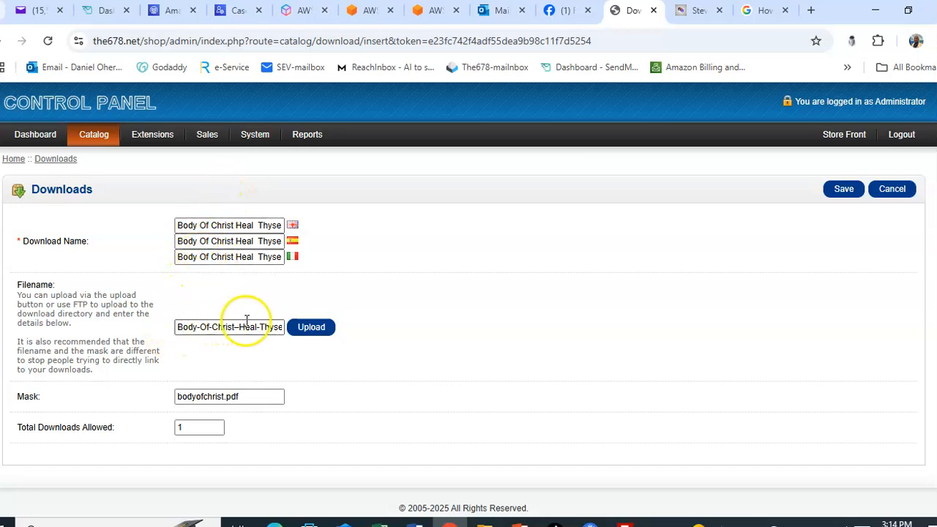
Check the end of the entered filename, including its extension
{"action": "left_click", "coordinate": [271, 327]}
{"action": "key", "text": "Right"}
{"action": "key", "text": "Right"}
{"action": "key", "text": "Right"}
{"action": "key", "text": "Right"}
{"action": "key", "text": "Right"}
{"action": "key", "text": "Right"}
{"action": "key", "text": "Right"}
{"action": "key", "text": "Right"}
{"action": "key", "text": "Right"}
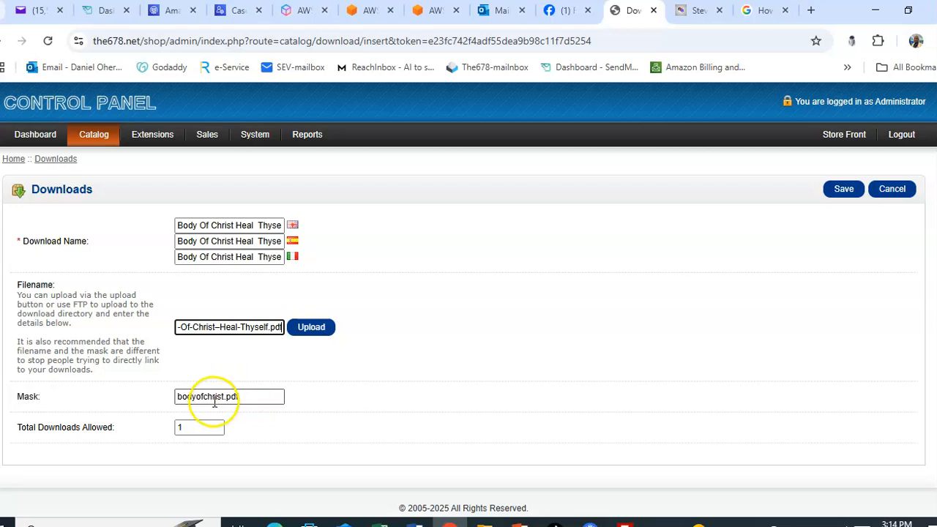
Save the new download entry for the Body Of Christ Heal Thyself eBook
{"action": "scroll", "coordinate": [556, 340], "scroll_direction": "down", "scroll_amount": 1}
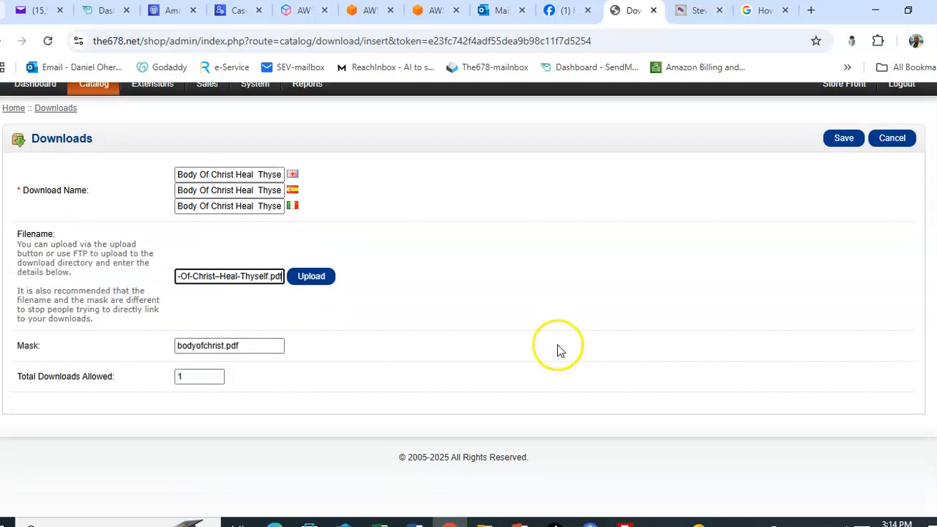
{"action": "scroll", "coordinate": [556, 340], "scroll_direction": "up", "scroll_amount": 1}
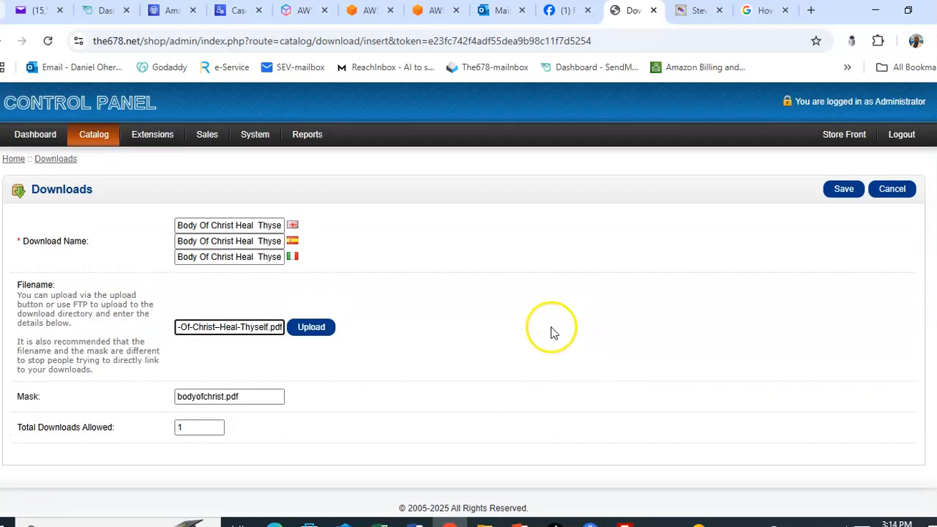
{"action": "left_click", "coordinate": [843, 189]}
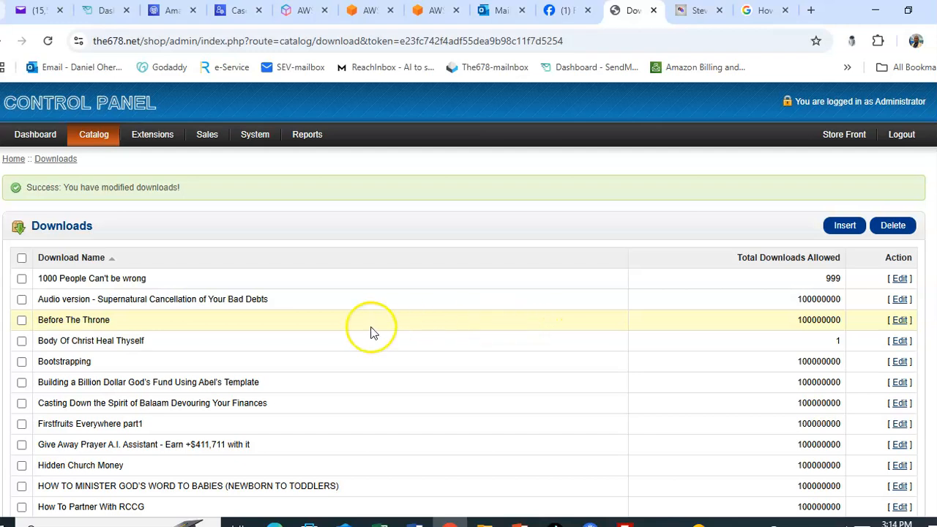
Open the catalog's product list and make a copy of the Before The Throne product
{"action": "mouse_move", "coordinate": [94, 139]}
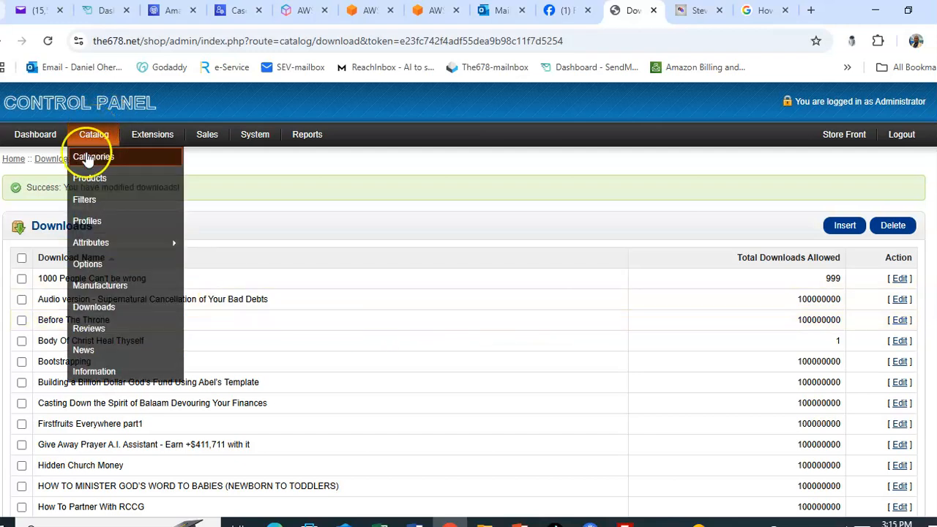
{"action": "left_click", "coordinate": [87, 181]}
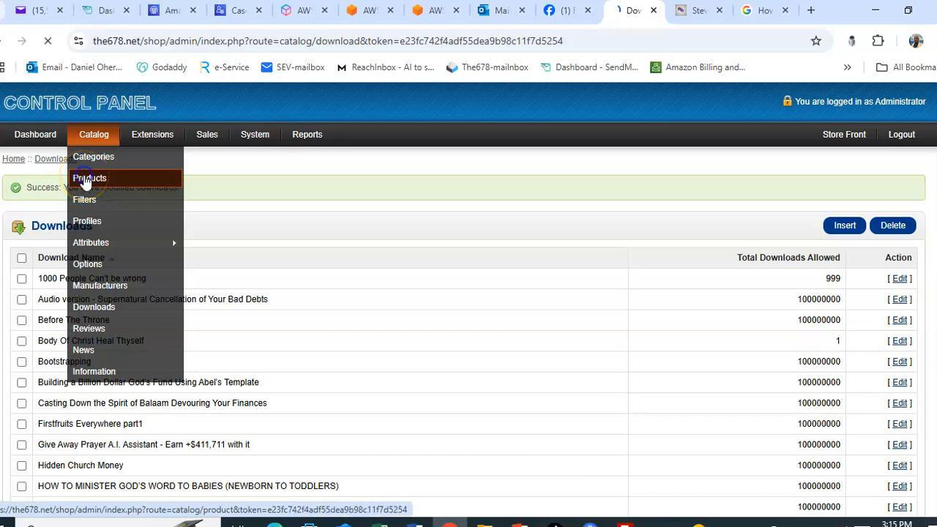
{"action": "scroll", "coordinate": [324, 389], "scroll_direction": "down", "scroll_amount": 2}
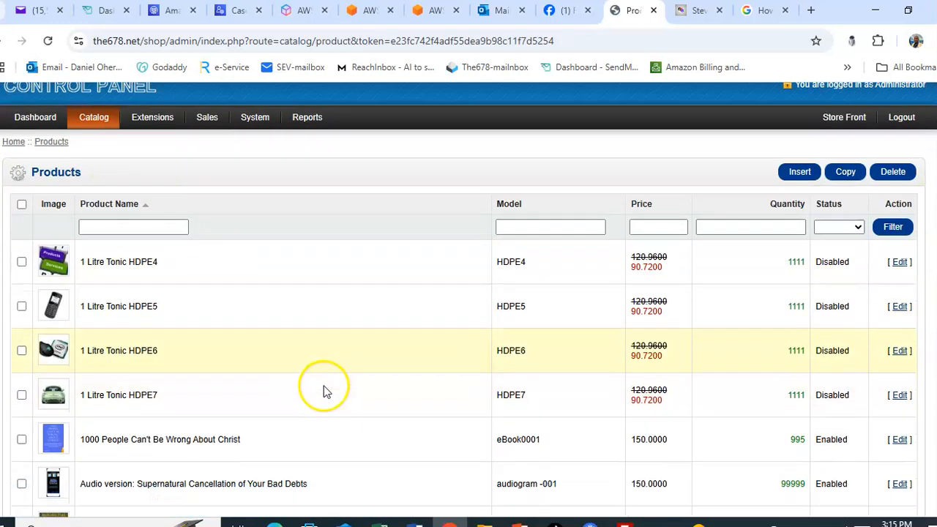
{"action": "scroll", "coordinate": [329, 396], "scroll_direction": "down", "scroll_amount": 2}
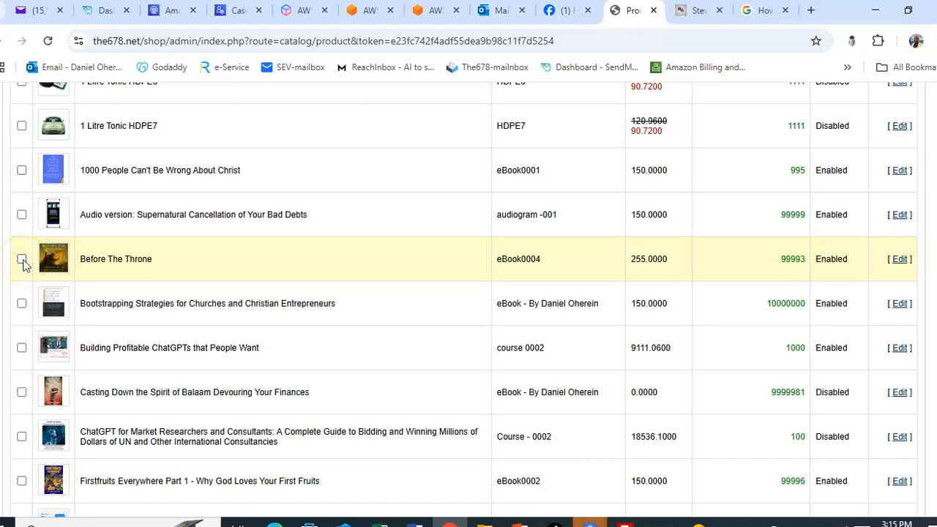
{"action": "scroll", "coordinate": [464, 304], "scroll_direction": "up", "scroll_amount": 4}
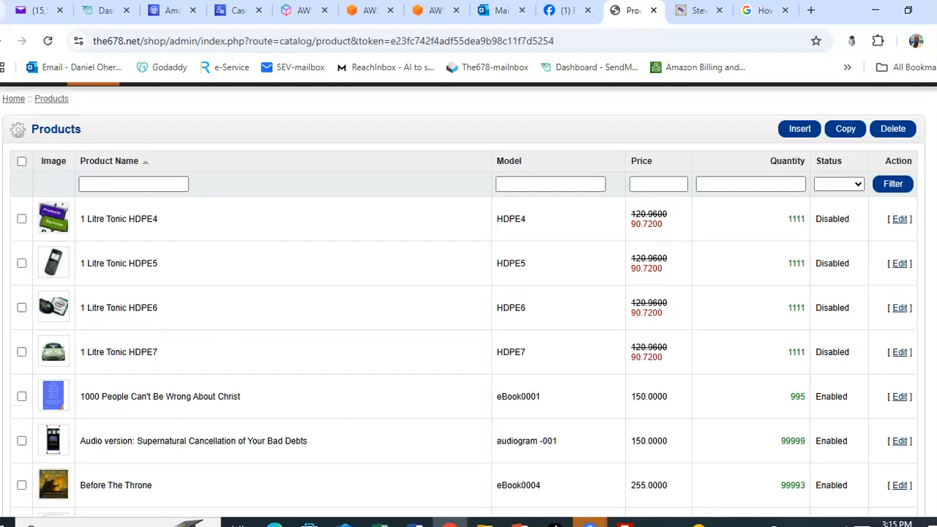
{"action": "scroll", "coordinate": [199, 381], "scroll_direction": "down", "scroll_amount": 3}
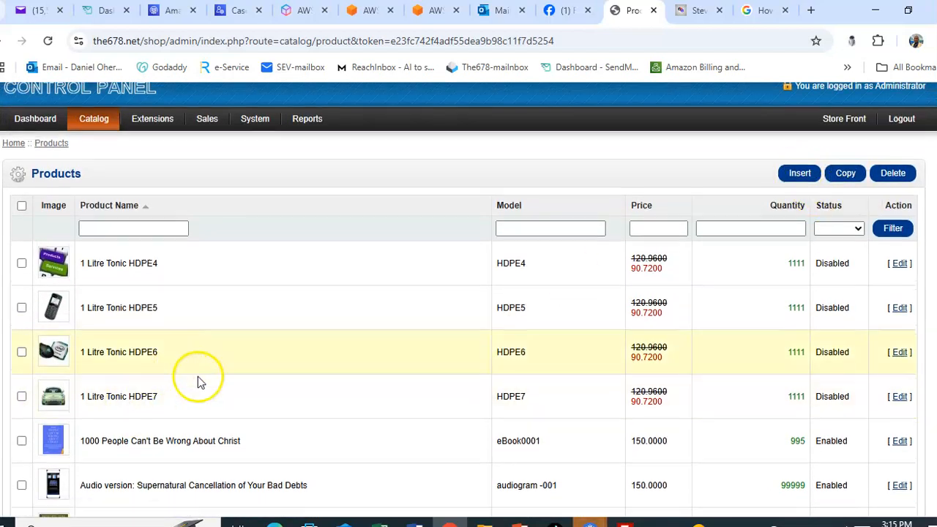
{"action": "left_click", "coordinate": [21, 320]}
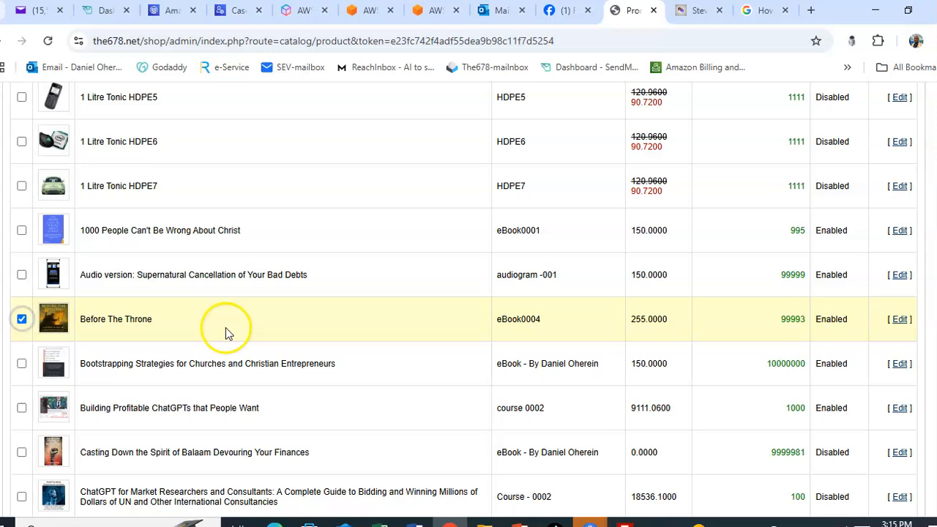
{"action": "left_click", "coordinate": [899, 320]}
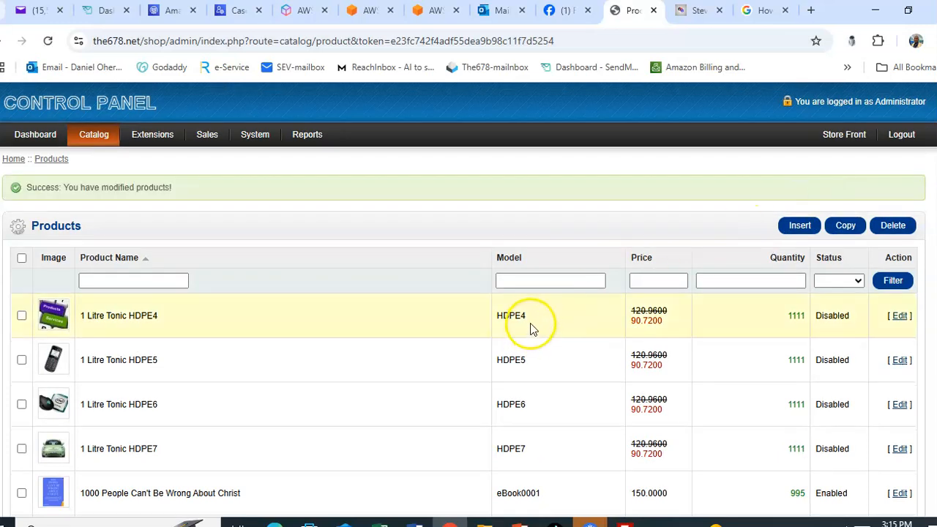
Open the copied Before The Throne product for editing and replace its English product name with Body Of Christ Heal Thyself
{"action": "scroll", "coordinate": [215, 312], "scroll_direction": "down", "scroll_amount": 4}
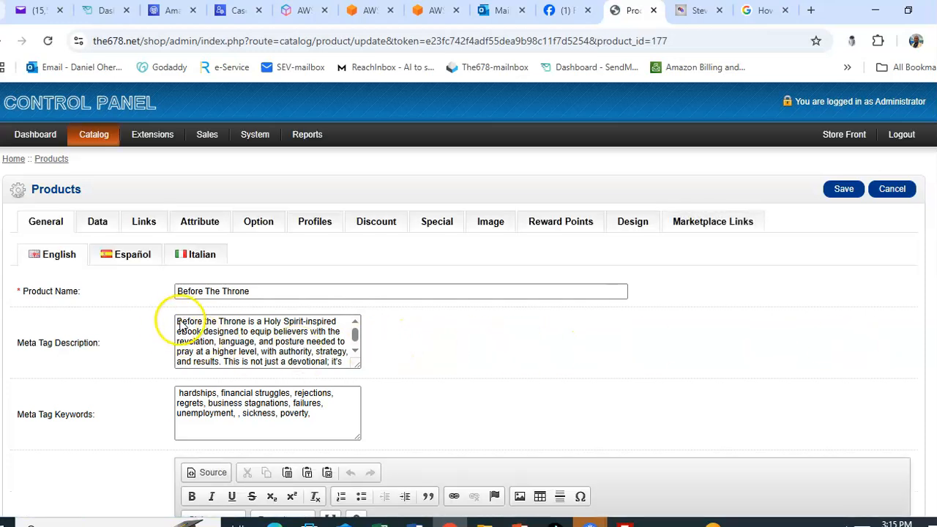
{"action": "left_click_drag", "start_coordinate": [270, 286], "coordinate": [164, 291]}
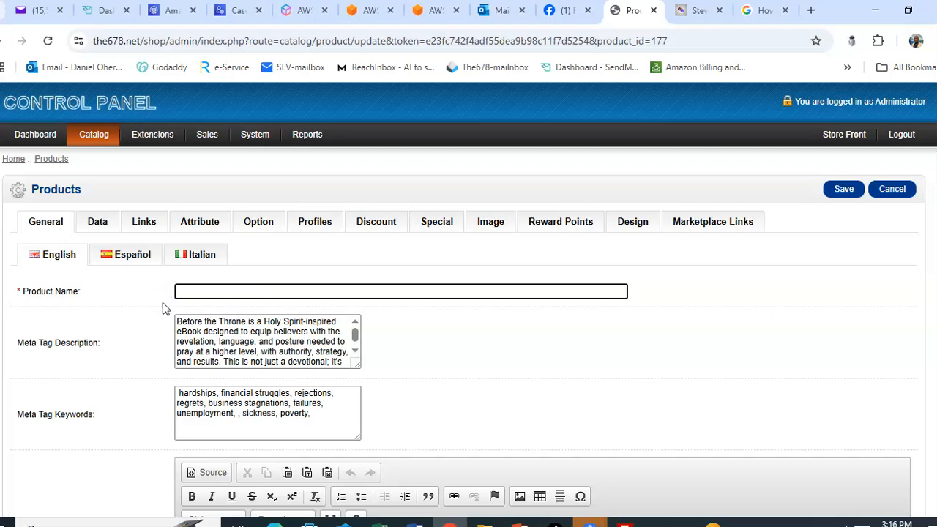
{"action": "right_click", "coordinate": [195, 286]}
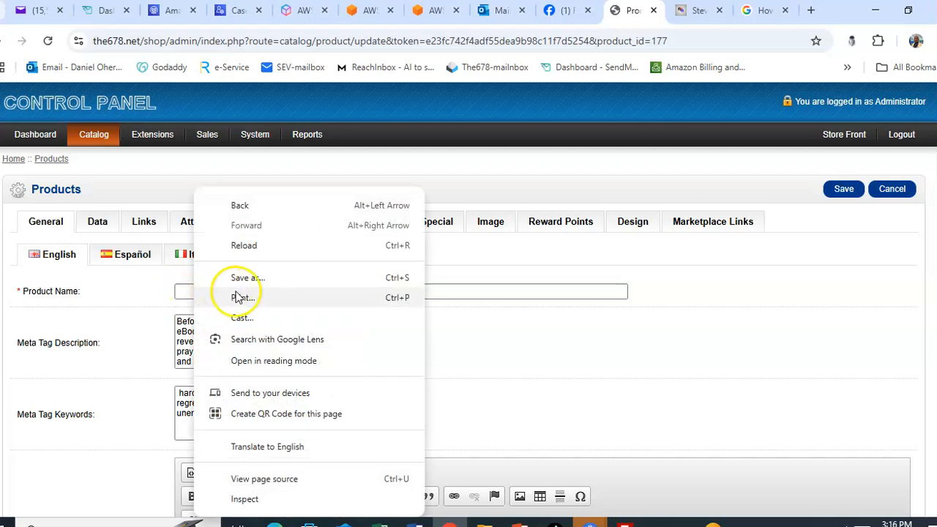
{"action": "left_click", "coordinate": [522, 372]}
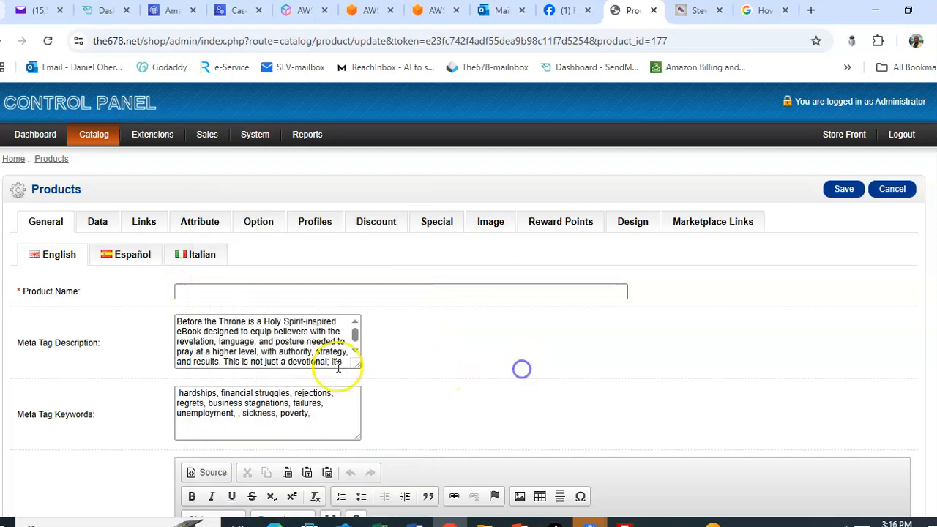
{"action": "left_click", "coordinate": [219, 292]}
{"action": "right_click", "coordinate": [220, 292]}
{"action": "left_click", "coordinate": [253, 296]}
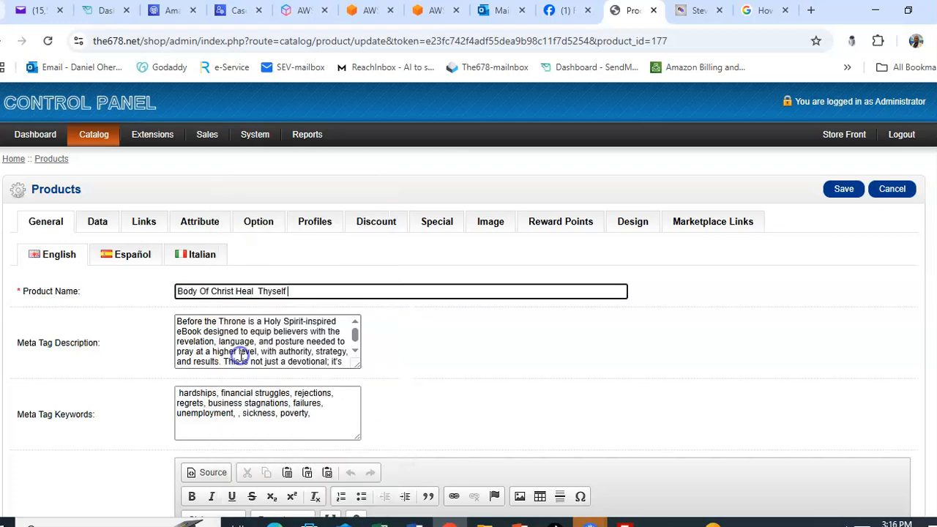
Replace the product's Spanish name with Body Of Christ Heal Thyself
{"action": "left_click", "coordinate": [132, 255]}
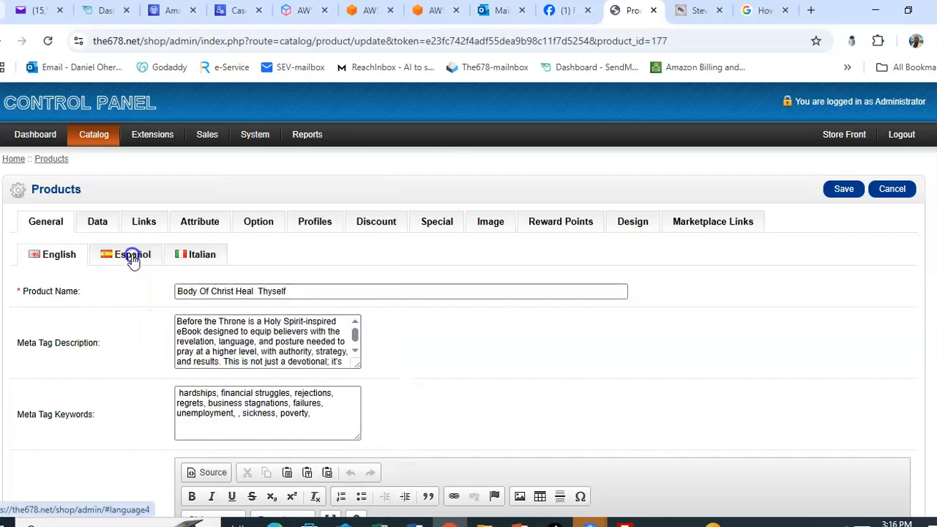
{"action": "left_click_drag", "start_coordinate": [251, 292], "coordinate": [140, 293]}
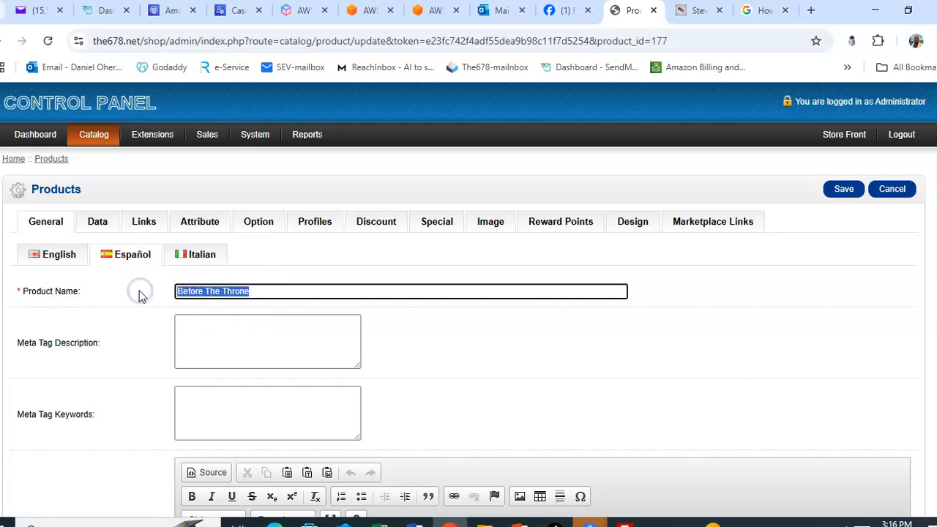
{"action": "right_click", "coordinate": [183, 292]}
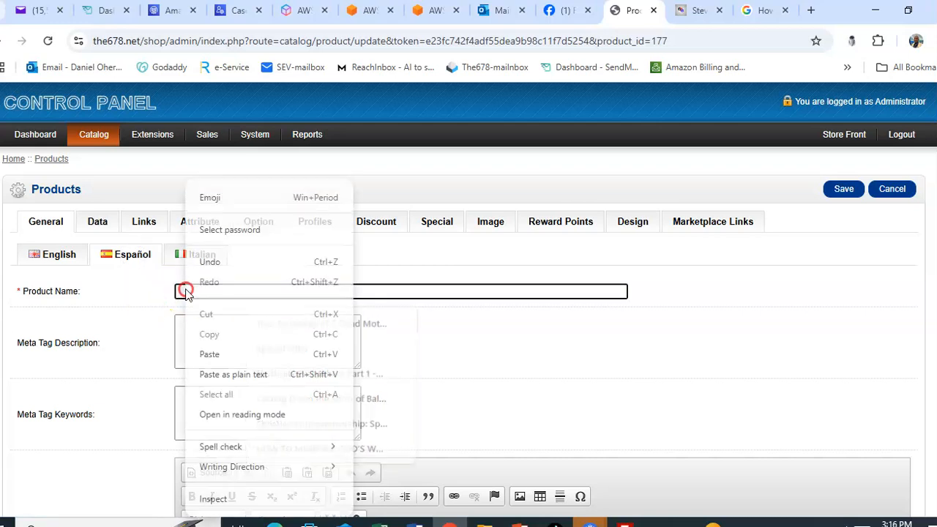
{"action": "left_click", "coordinate": [210, 354]}
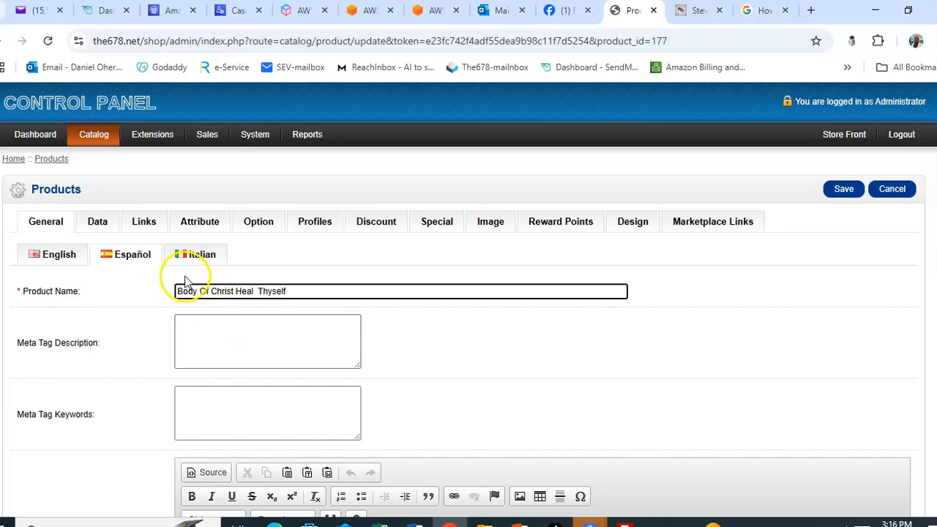
Replace the product's Italian name with Body Of Christ Heal Thyself
{"action": "left_click", "coordinate": [198, 253]}
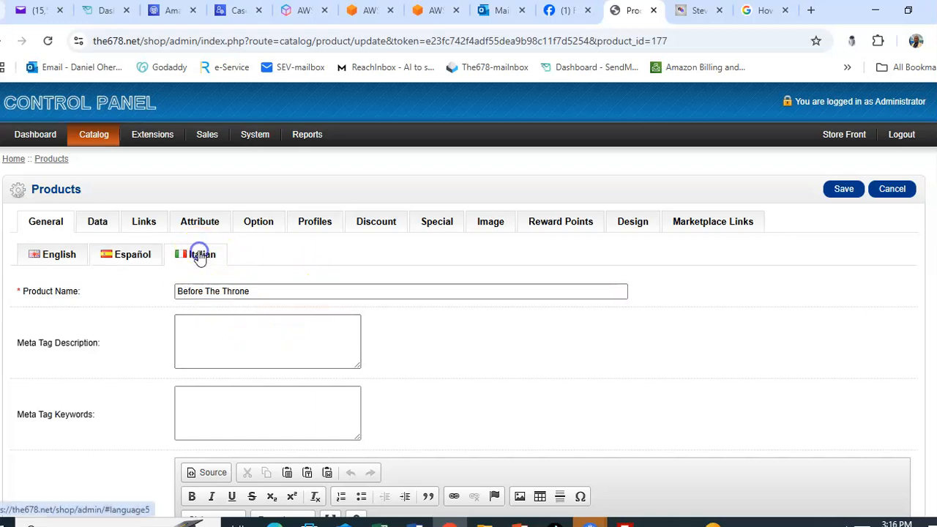
{"action": "left_click_drag", "start_coordinate": [258, 291], "coordinate": [238, 290]}
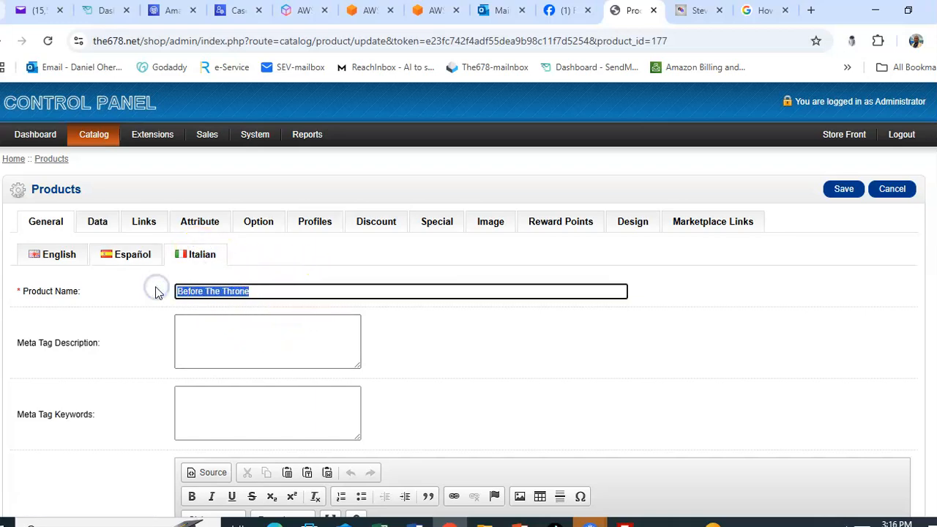
{"action": "left_click", "coordinate": [226, 290]}
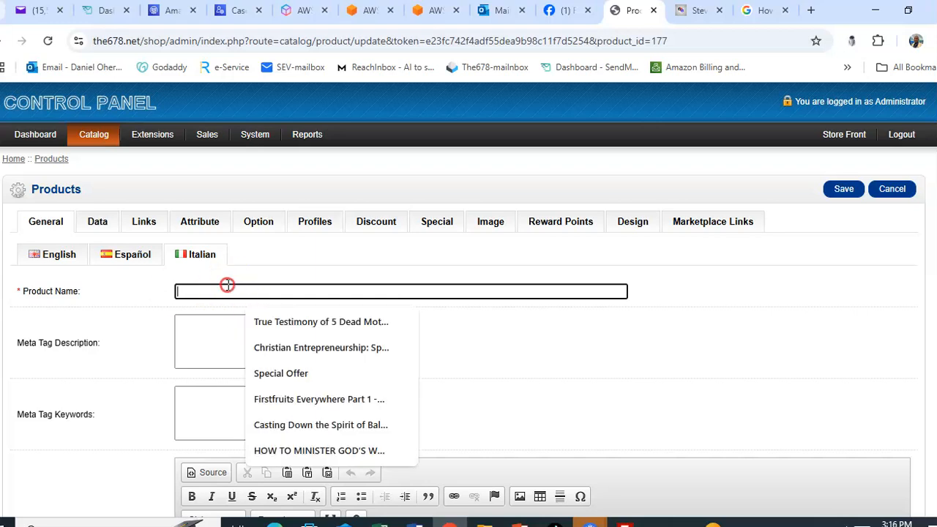
{"action": "right_click", "coordinate": [224, 290]}
{"action": "left_click", "coordinate": [251, 355]}
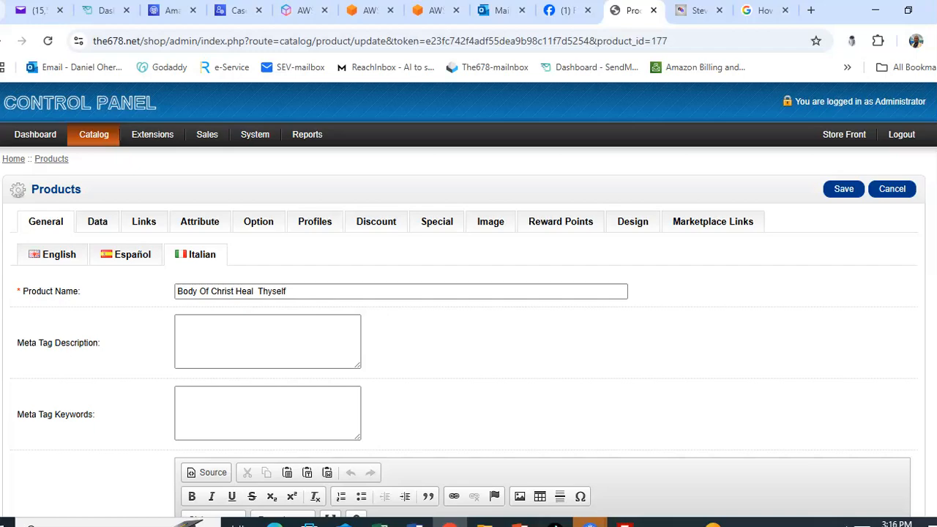
Look through the Italian product details, including the meta tag fields and the full description text
{"action": "scroll", "coordinate": [469, 301], "scroll_direction": "down", "scroll_amount": 3}
{"action": "scroll", "coordinate": [468, 300], "scroll_direction": "up", "scroll_amount": 1}
{"action": "scroll", "coordinate": [469, 300], "scroll_direction": "up", "scroll_amount": 1}
{"action": "scroll", "coordinate": [468, 300], "scroll_direction": "down", "scroll_amount": 3}
{"action": "scroll", "coordinate": [468, 300], "scroll_direction": "up", "scroll_amount": 3}
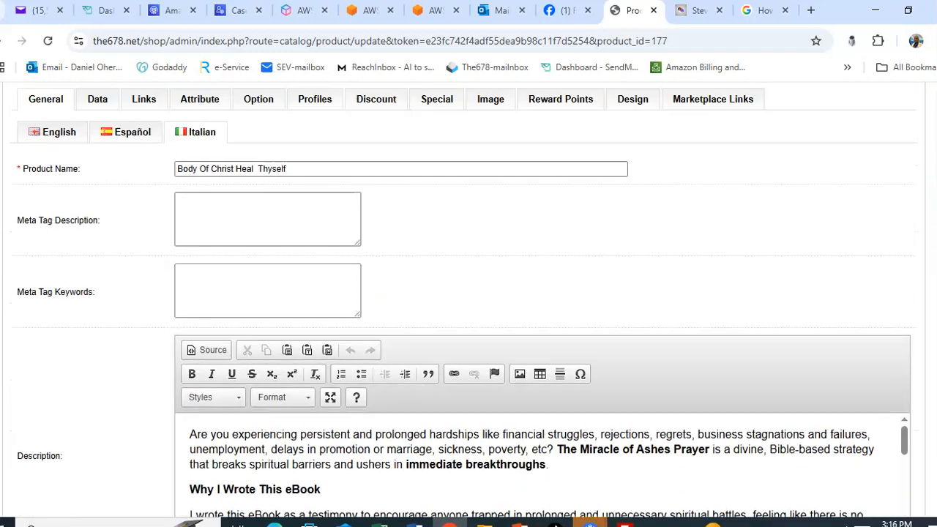
{"action": "scroll", "coordinate": [184, 325], "scroll_direction": "up", "scroll_amount": 1}
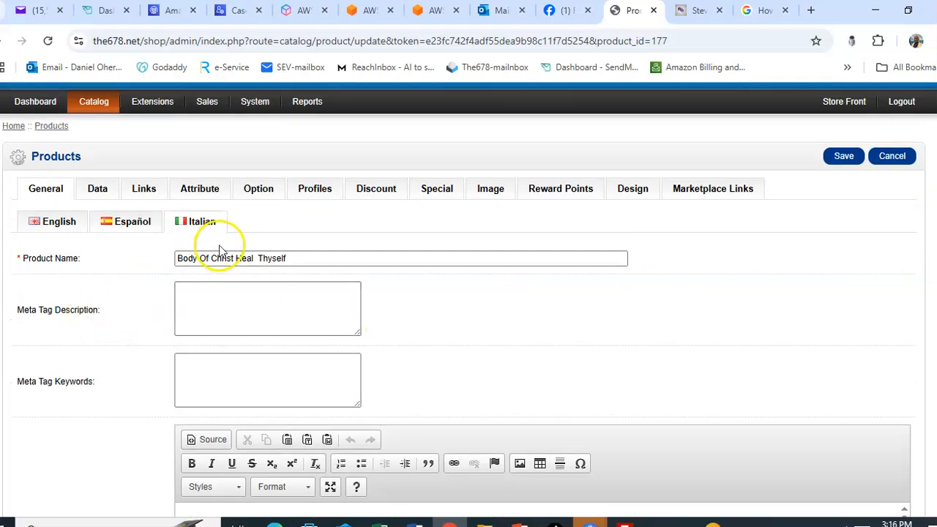
{"action": "scroll", "coordinate": [290, 299], "scroll_direction": "down", "scroll_amount": 4}
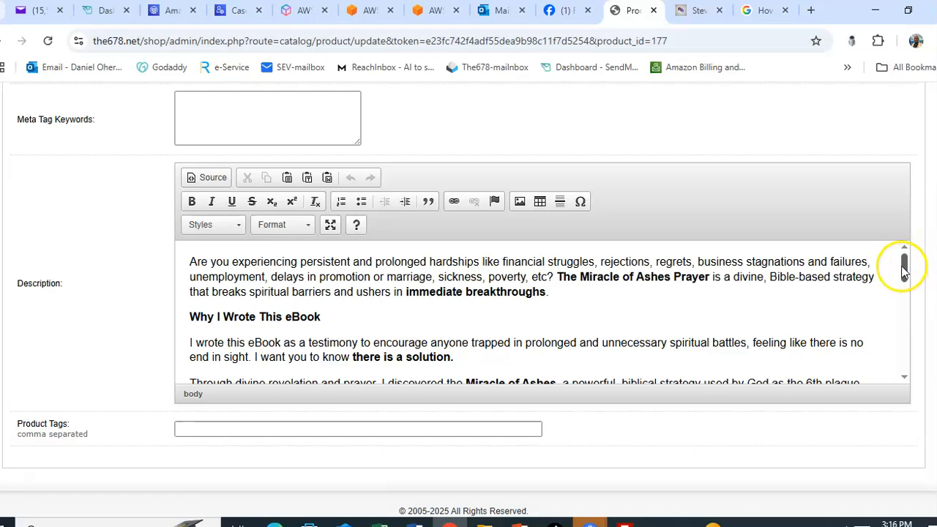
{"action": "left_click_drag", "start_coordinate": [905, 265], "coordinate": [912, 397]}
{"action": "left_click_drag", "start_coordinate": [913, 362], "coordinate": [894, 262]}
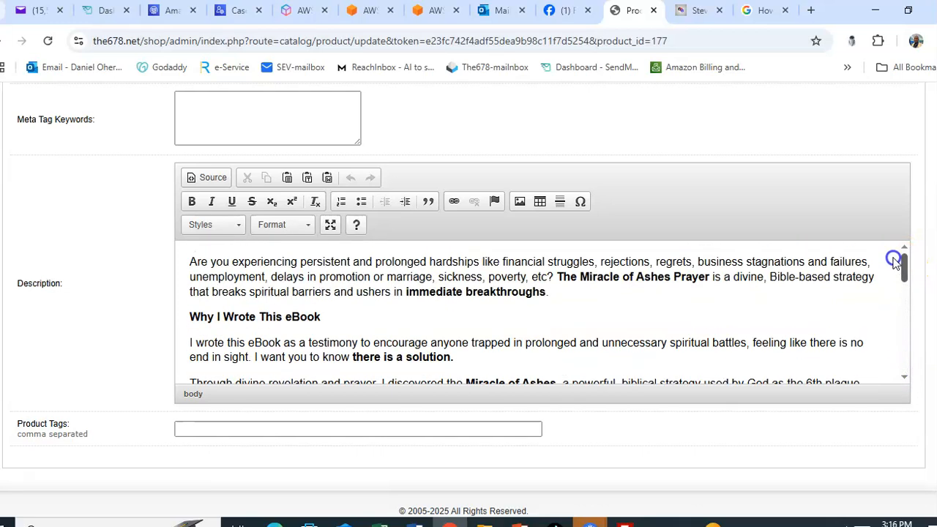
{"action": "scroll", "coordinate": [933, 217], "scroll_direction": "up", "scroll_amount": 5}
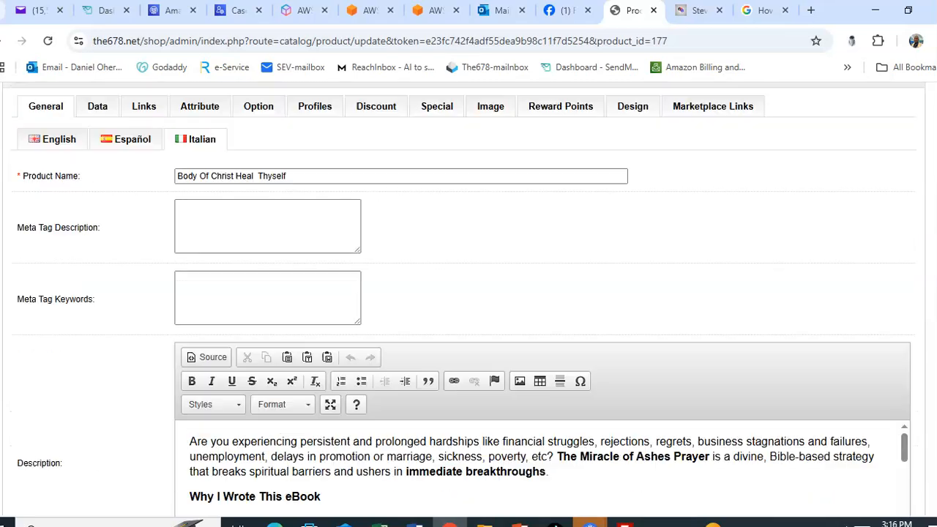
{"action": "scroll", "coordinate": [469, 293], "scroll_direction": "down", "scroll_amount": 5}
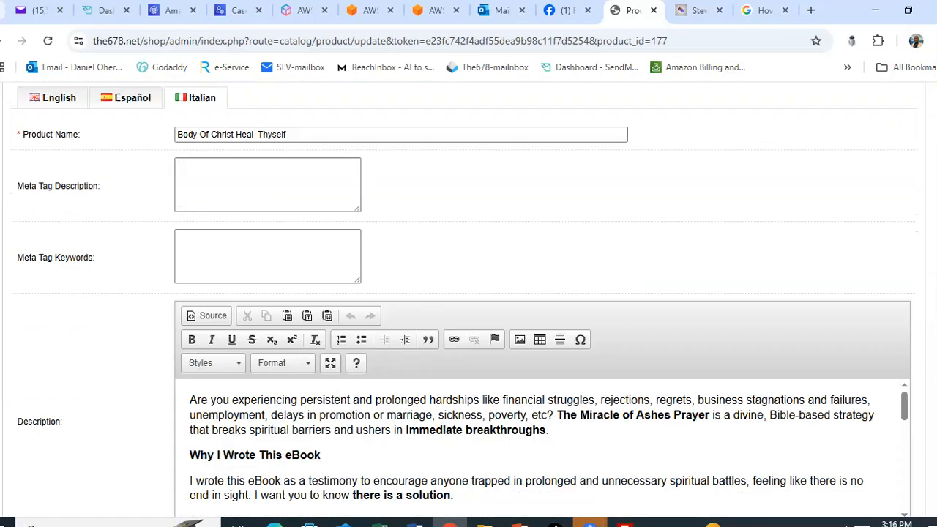
{"action": "scroll", "coordinate": [923, 234], "scroll_direction": "up", "scroll_amount": 5}
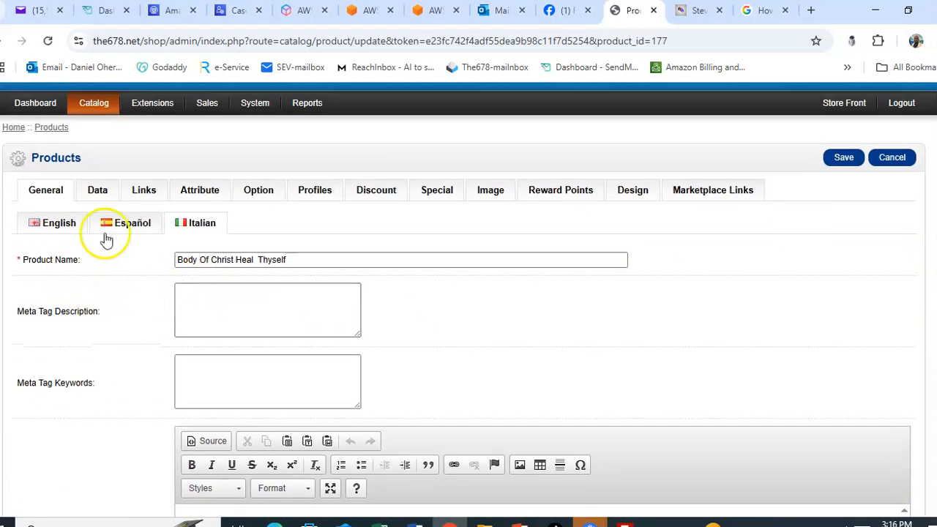
Review the product's data settings, including its model, price, quantity, shipping, image, date available and status
{"action": "left_click", "coordinate": [98, 191]}
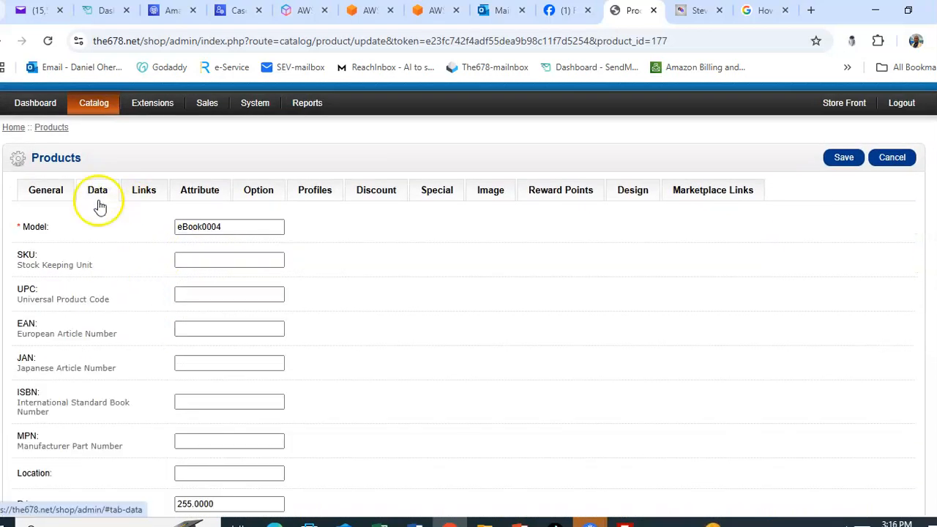
{"action": "left_click", "coordinate": [236, 225]}
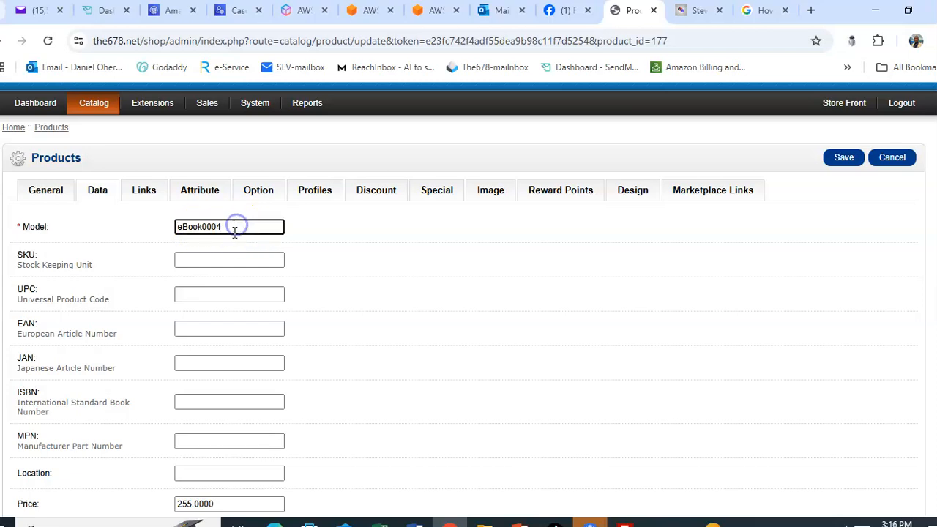
{"action": "scroll", "coordinate": [356, 253], "scroll_direction": "down", "scroll_amount": 2}
{"action": "scroll", "coordinate": [437, 290], "scroll_direction": "up", "scroll_amount": 1}
{"action": "scroll", "coordinate": [472, 314], "scroll_direction": "down", "scroll_amount": 10}
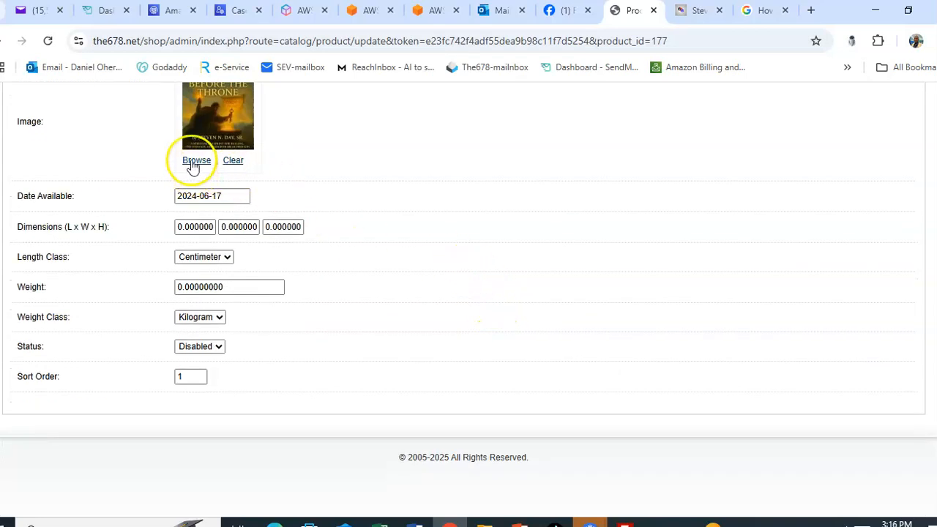
{"action": "scroll", "coordinate": [388, 179], "scroll_direction": "up", "scroll_amount": 2}
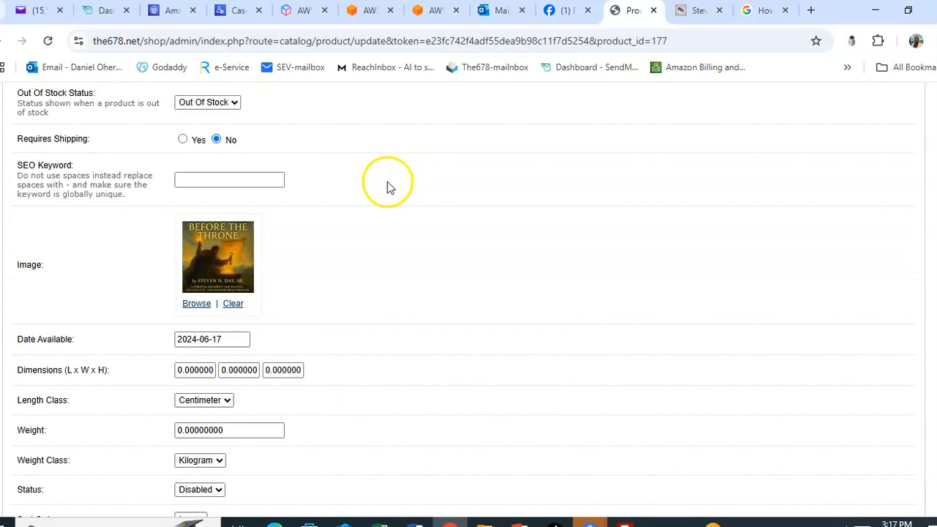
{"action": "scroll", "coordinate": [387, 181], "scroll_direction": "up", "scroll_amount": 3}
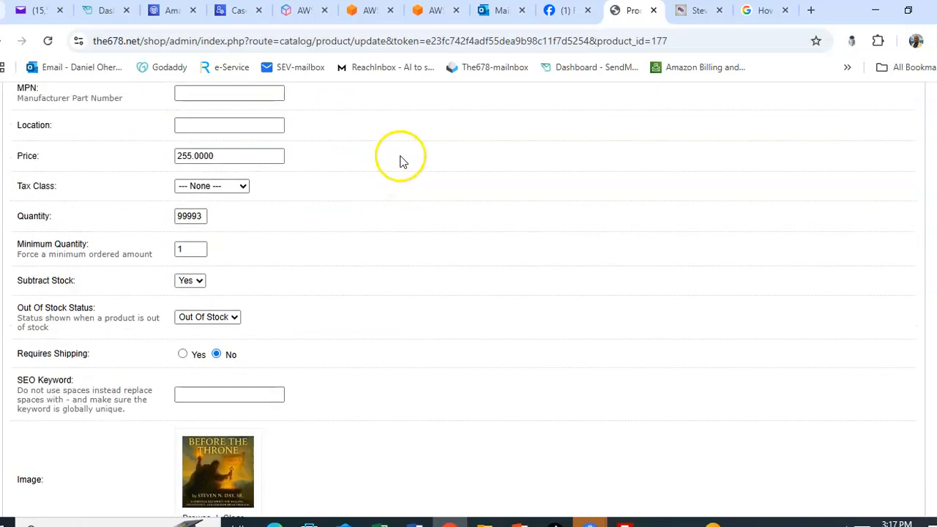
{"action": "left_click", "coordinate": [233, 157]}
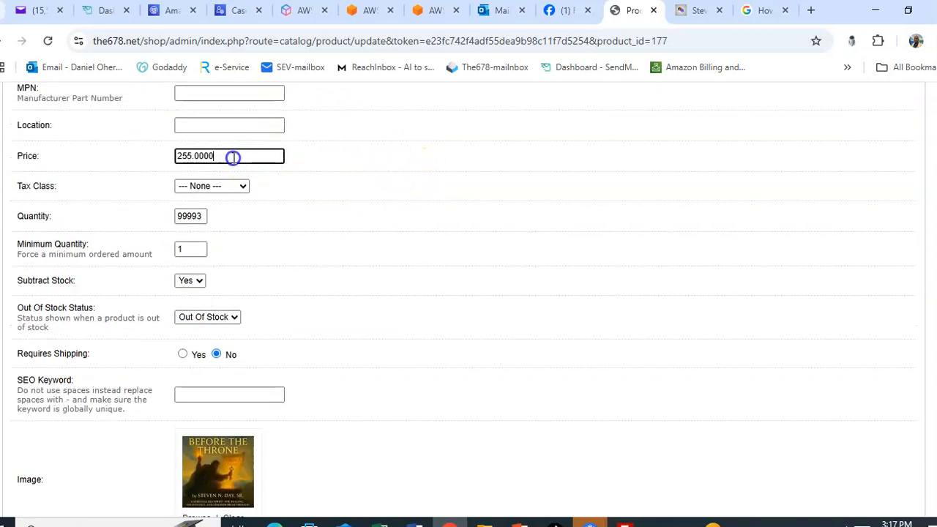
{"action": "scroll", "coordinate": [554, 167], "scroll_direction": "up", "scroll_amount": 5}
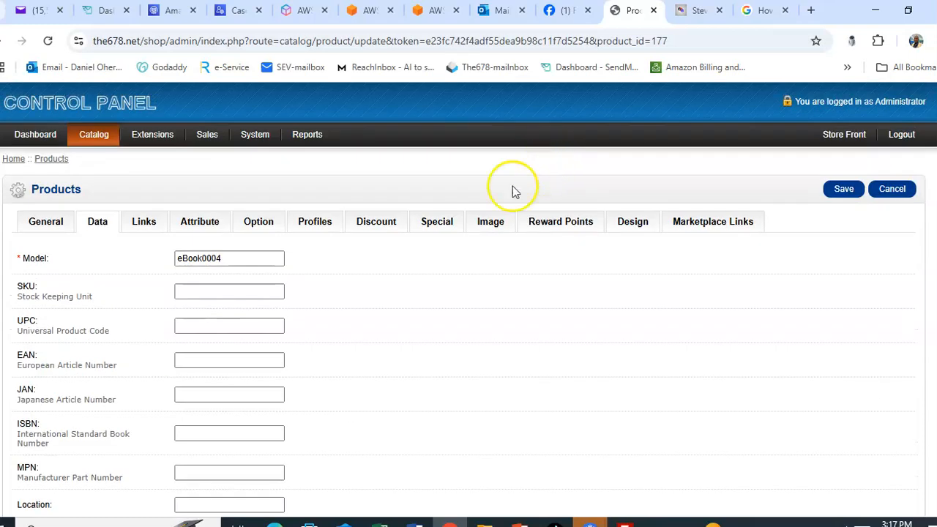
Review the product's links, attribute, option, profile, discount, special and image settings, including the images available in the Image Manager
{"action": "left_click", "coordinate": [142, 225]}
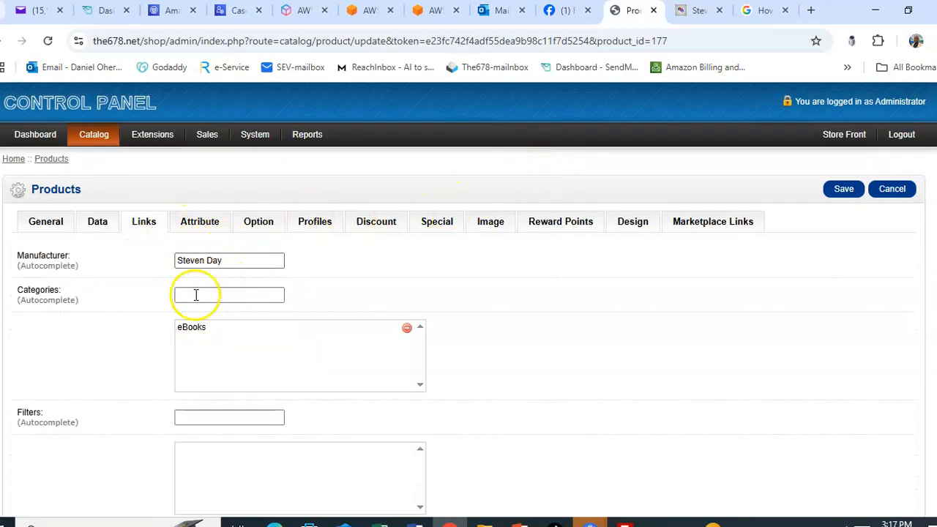
{"action": "left_click", "coordinate": [203, 226]}
{"action": "left_click", "coordinate": [259, 223]}
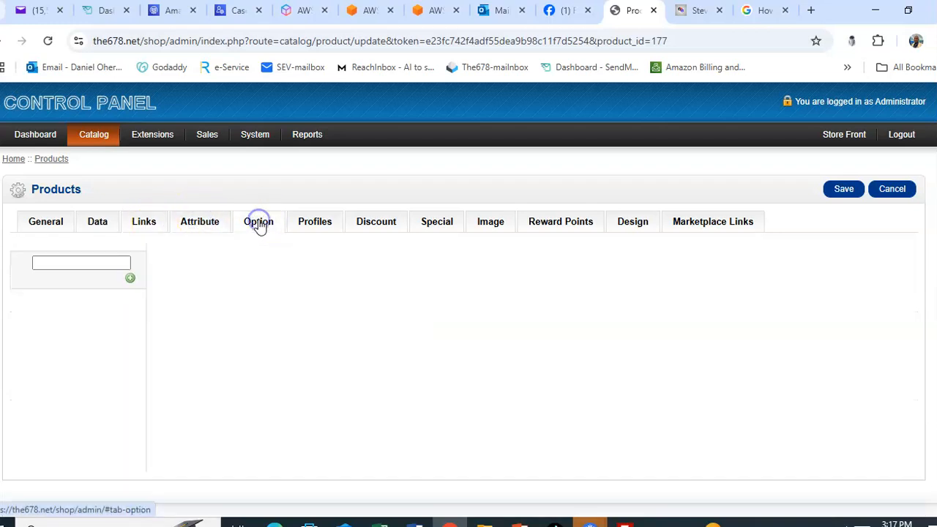
{"action": "left_click", "coordinate": [327, 224]}
{"action": "left_click", "coordinate": [380, 220]}
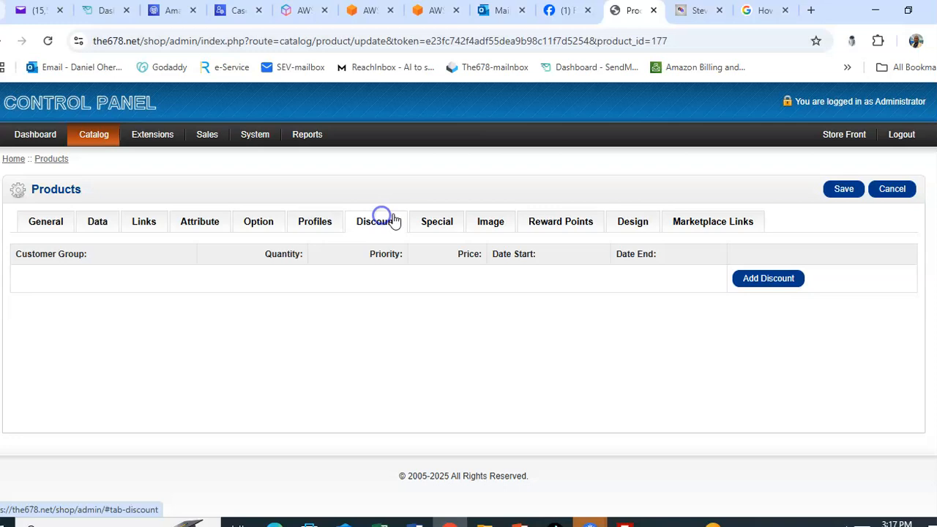
{"action": "left_click", "coordinate": [435, 224]}
{"action": "left_click", "coordinate": [488, 223]}
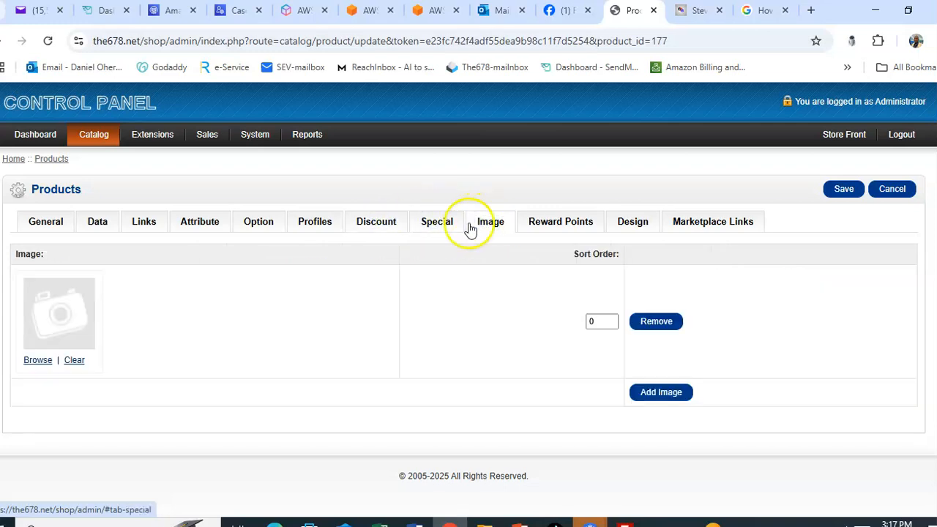
{"action": "left_click", "coordinate": [36, 362]}
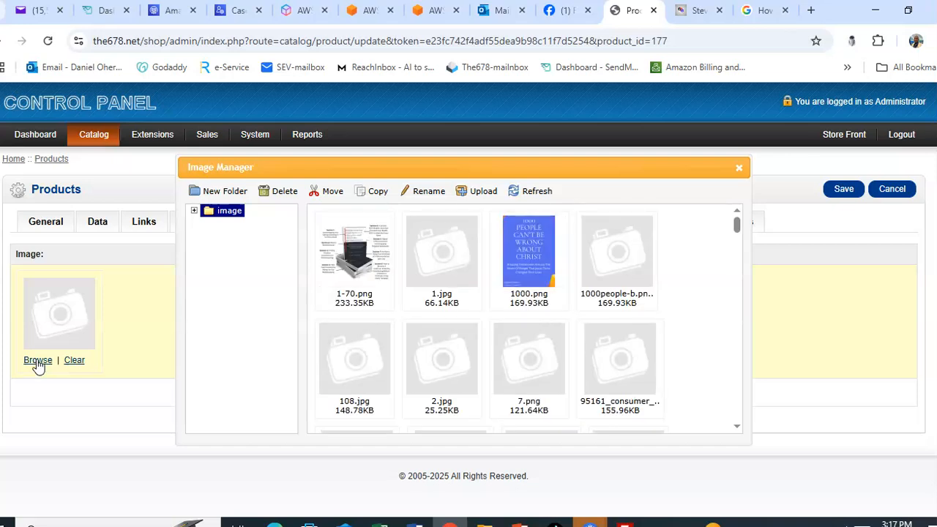
{"action": "left_click", "coordinate": [740, 170]}
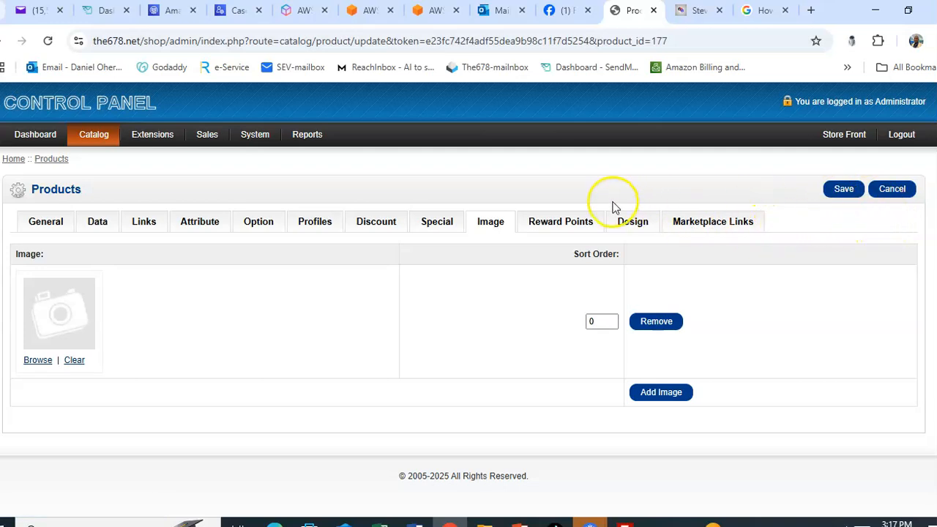
Review the product's English name, meta tags, description and product tags, and leave the product without saving
{"action": "left_click", "coordinate": [44, 223]}
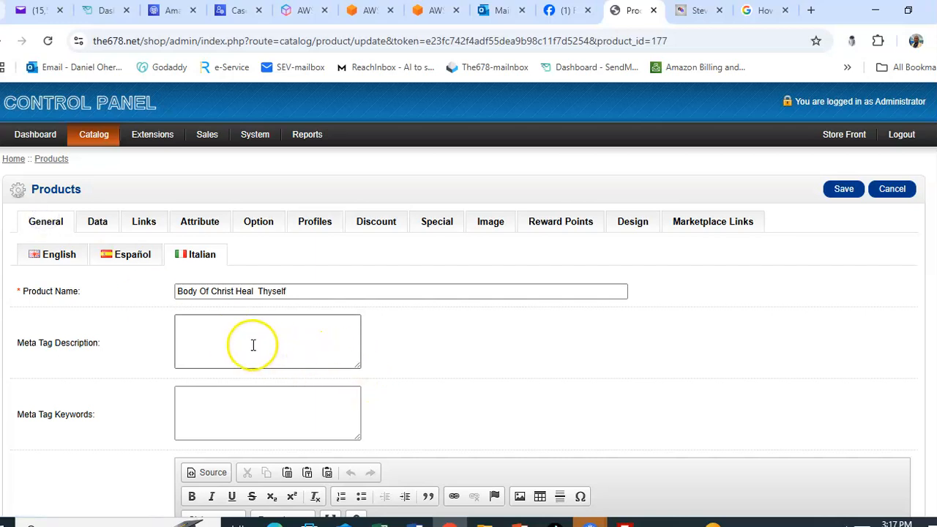
{"action": "left_click", "coordinate": [60, 256]}
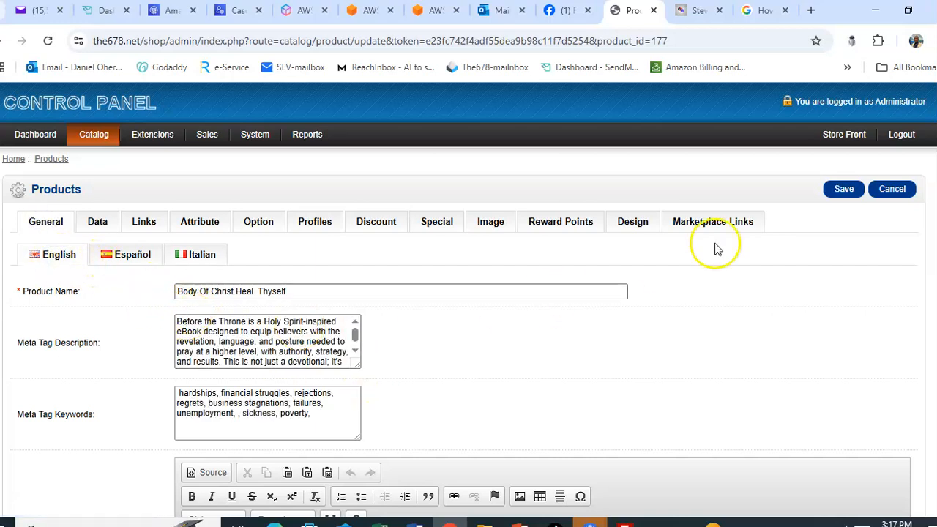
{"action": "scroll", "coordinate": [908, 381], "scroll_direction": "down", "scroll_amount": 4}
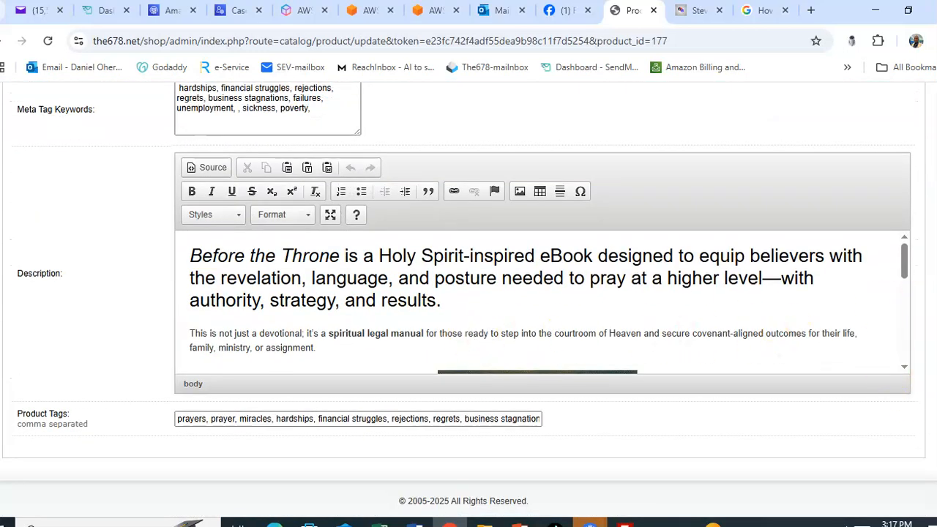
{"action": "left_click_drag", "start_coordinate": [905, 260], "coordinate": [896, 210]}
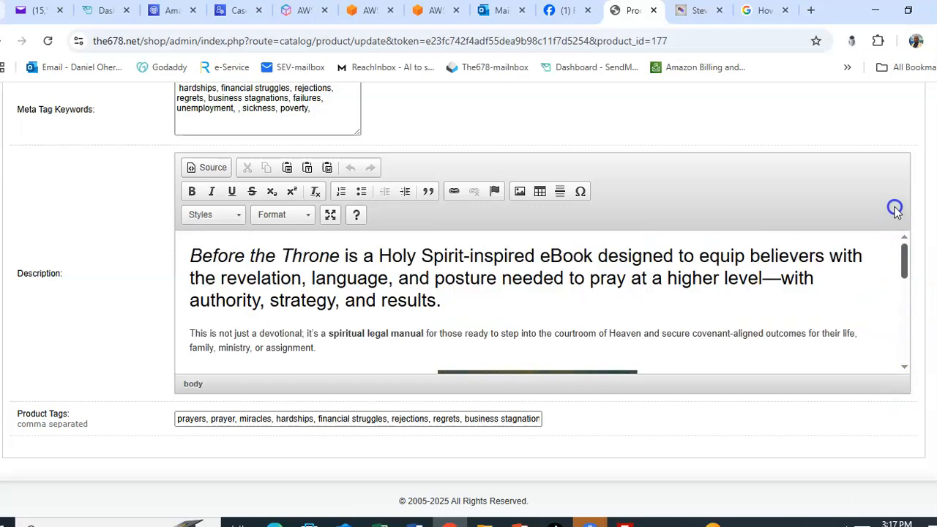
{"action": "scroll", "coordinate": [468, 292], "scroll_direction": "up", "scroll_amount": 4}
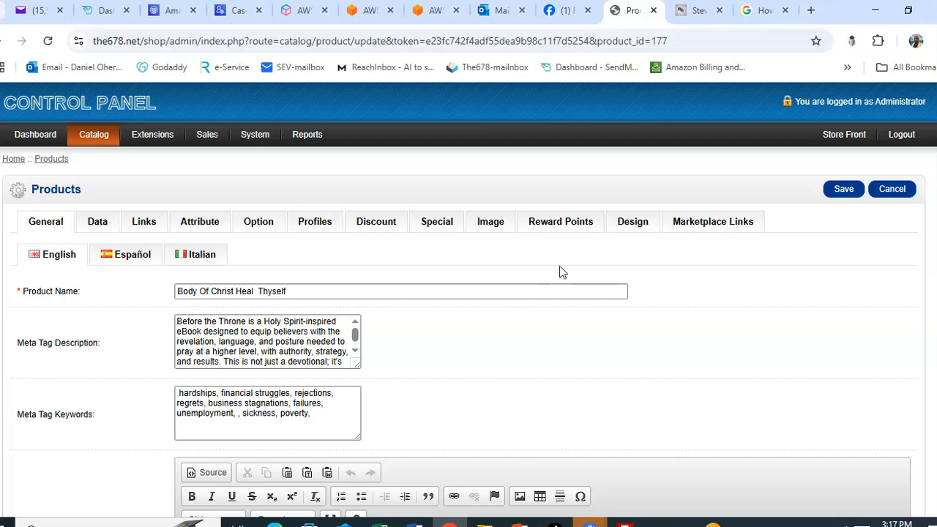
{"action": "left_click", "coordinate": [892, 192]}
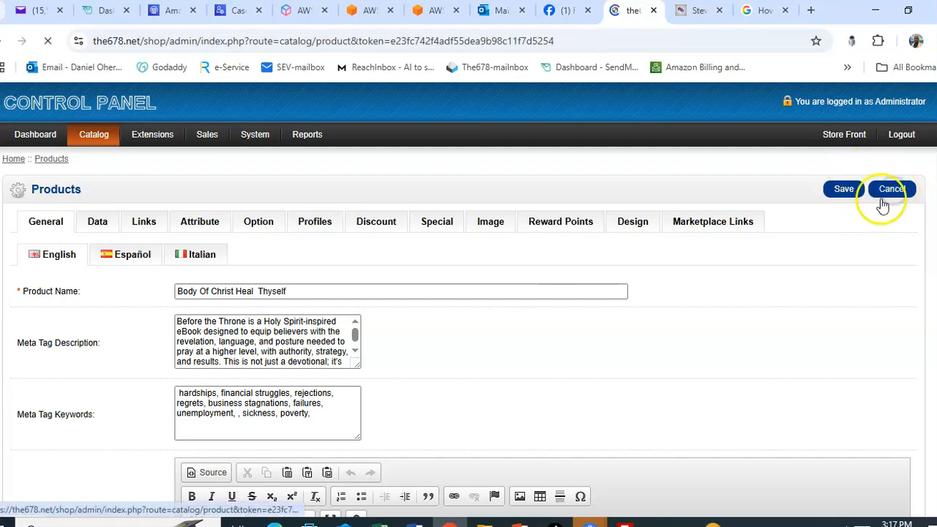
Select the disabled Before The Throne copy in the product list and open it for editing
{"action": "scroll", "coordinate": [331, 322], "scroll_direction": "down", "scroll_amount": 4}
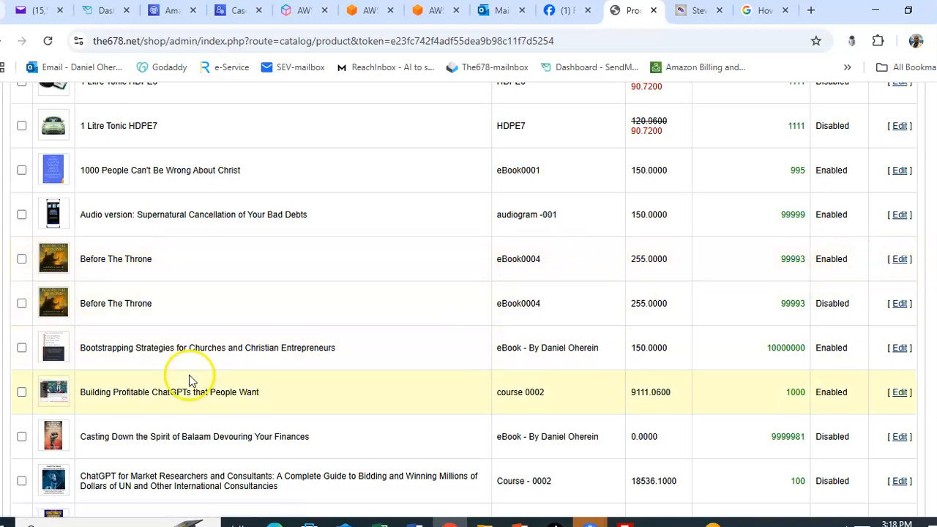
{"action": "left_click", "coordinate": [21, 303]}
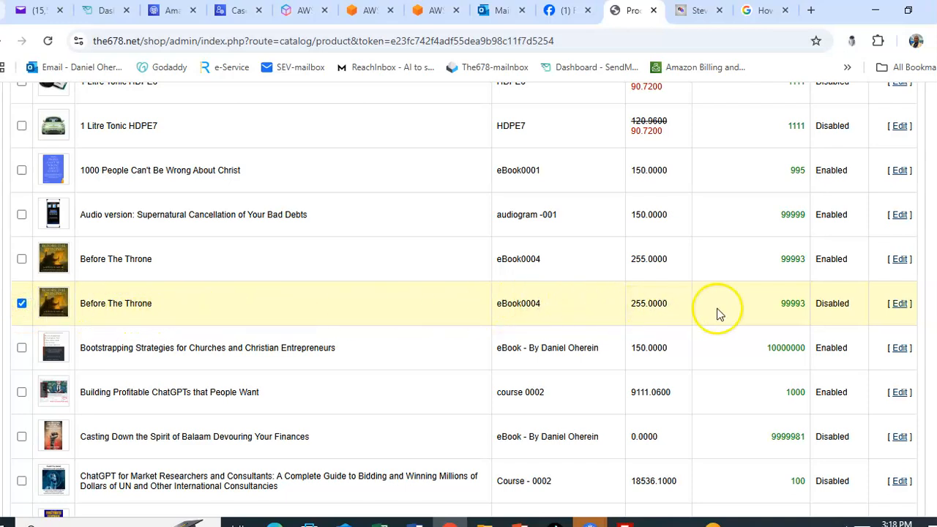
{"action": "left_click", "coordinate": [899, 306]}
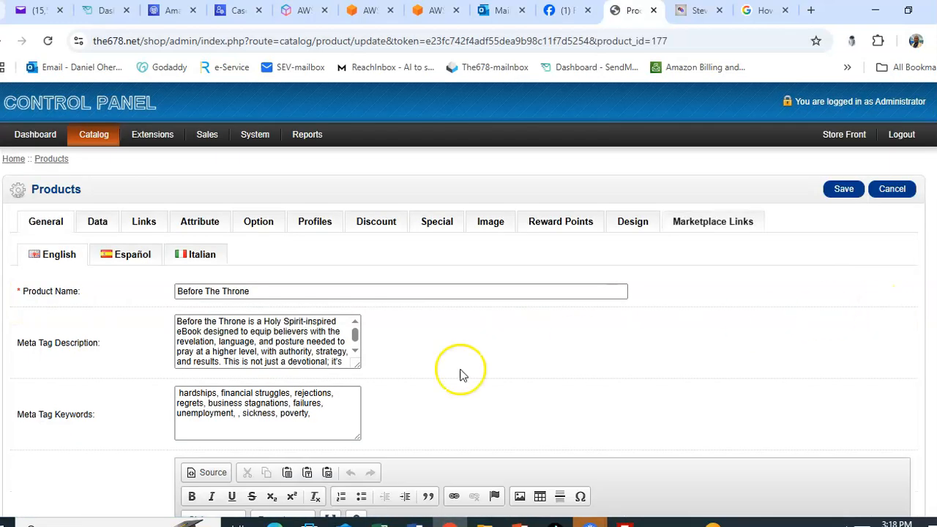
Replace the copied product's English name with Body Of Christ Heal Thyself and save the product
{"action": "left_click", "coordinate": [268, 292]}
{"action": "left_click_drag", "start_coordinate": [268, 291], "coordinate": [162, 293]}
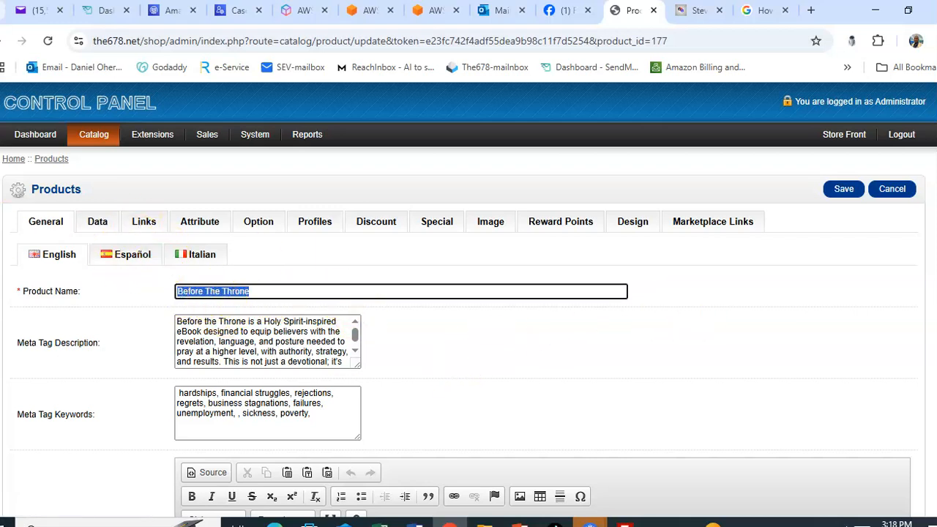
{"action": "scroll", "coordinate": [469, 293], "scroll_direction": "down", "scroll_amount": 4}
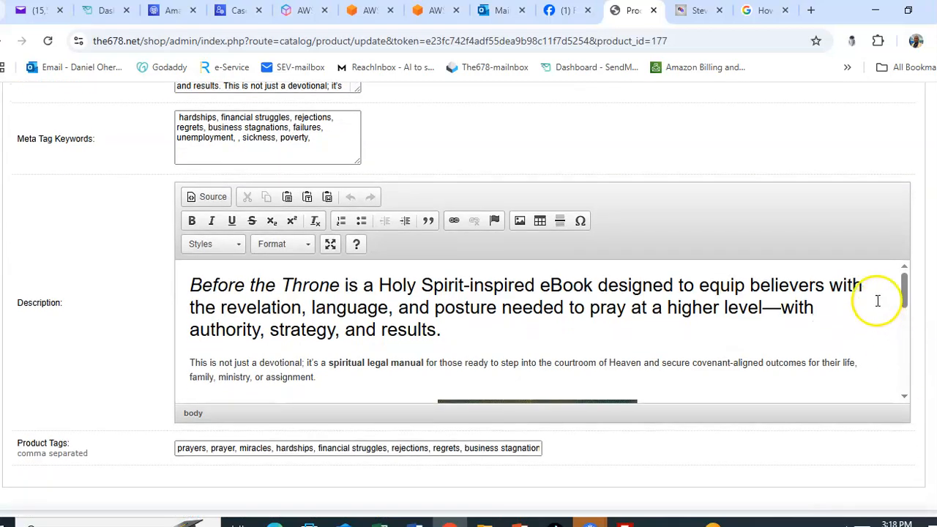
{"action": "left_click_drag", "start_coordinate": [904, 291], "coordinate": [919, 253]}
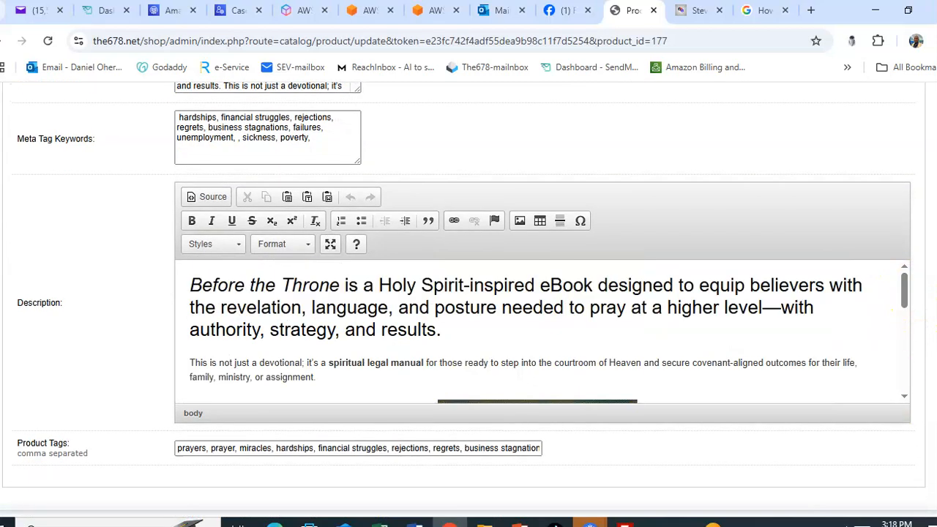
{"action": "scroll", "coordinate": [893, 310], "scroll_direction": "up", "scroll_amount": 4}
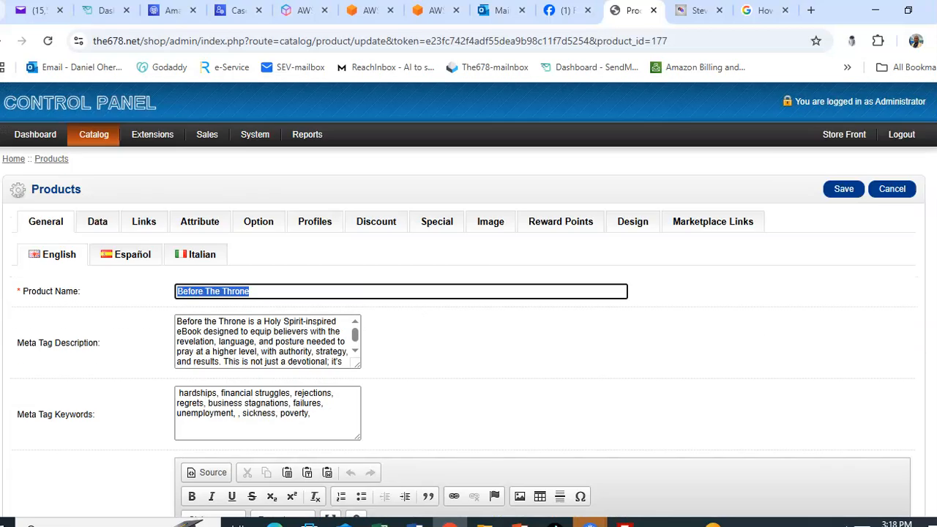
{"action": "left_click", "coordinate": [289, 289]}
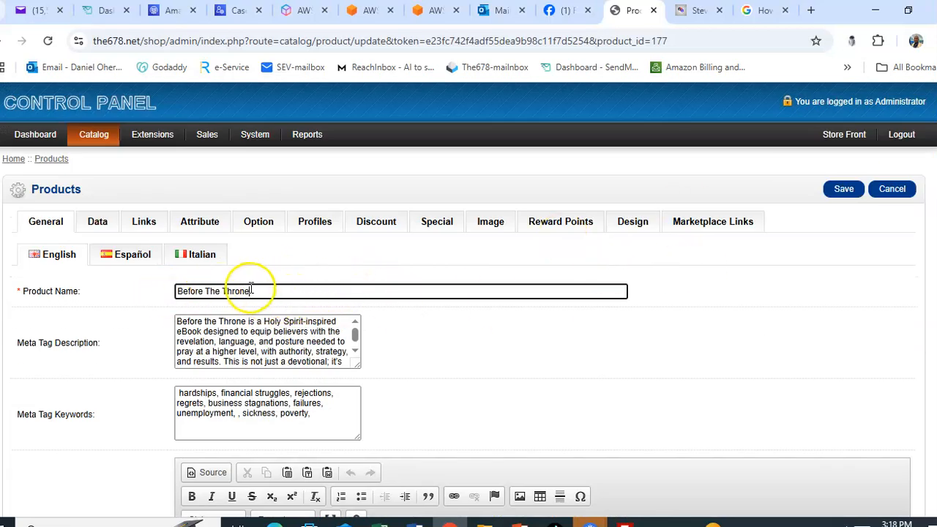
{"action": "left_click_drag", "start_coordinate": [252, 290], "coordinate": [145, 300]}
{"action": "key", "text": "BackSpace"}
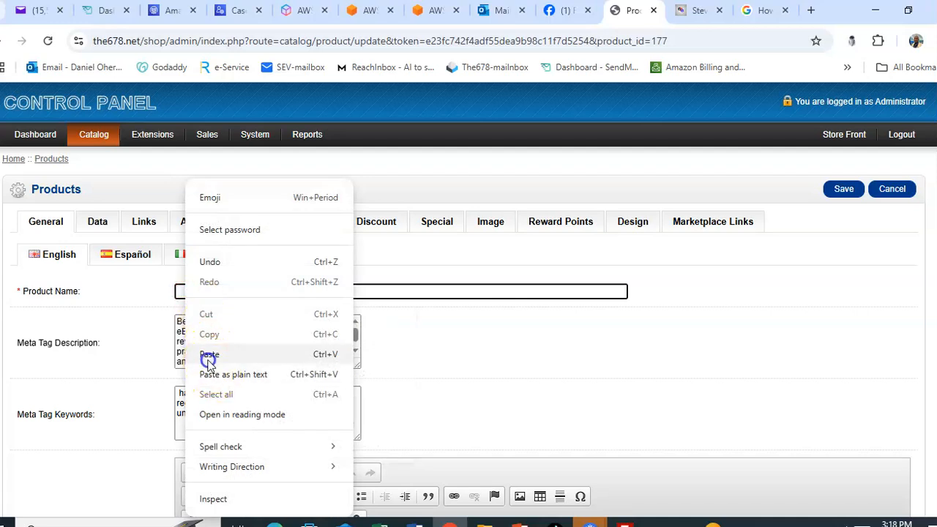
{"action": "left_click", "coordinate": [209, 356]}
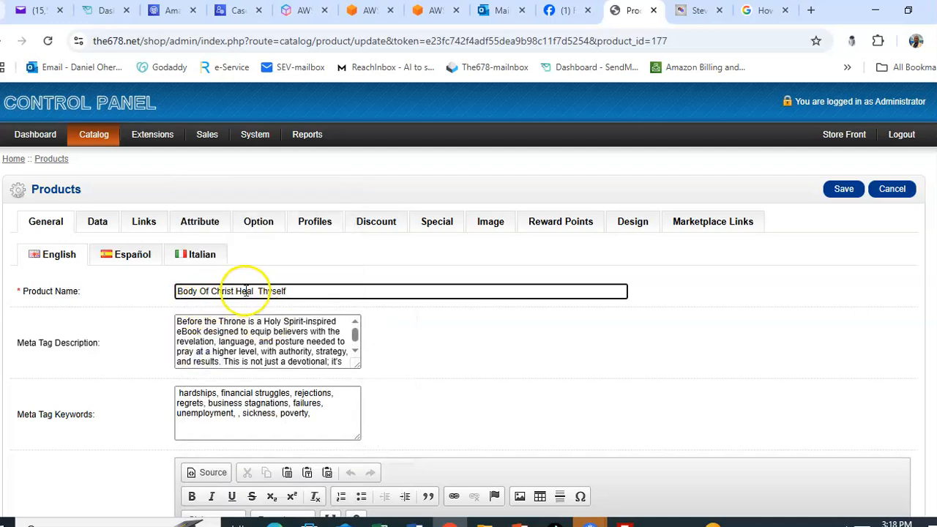
{"action": "left_click", "coordinate": [843, 190]}
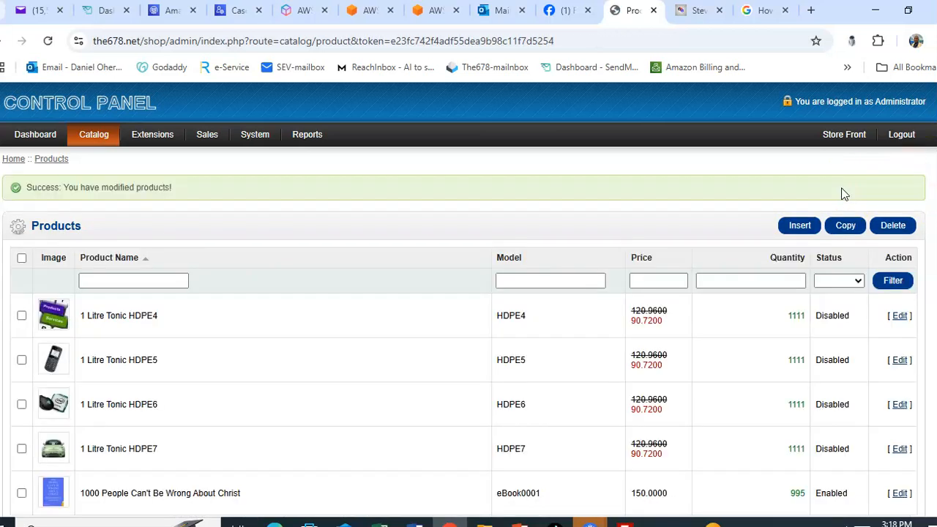
Open the catalog's downloads list and select the Body Of Christ Heal Thyself entry
{"action": "scroll", "coordinate": [370, 336], "scroll_direction": "down", "scroll_amount": 4}
{"action": "mouse_move", "coordinate": [93, 140]}
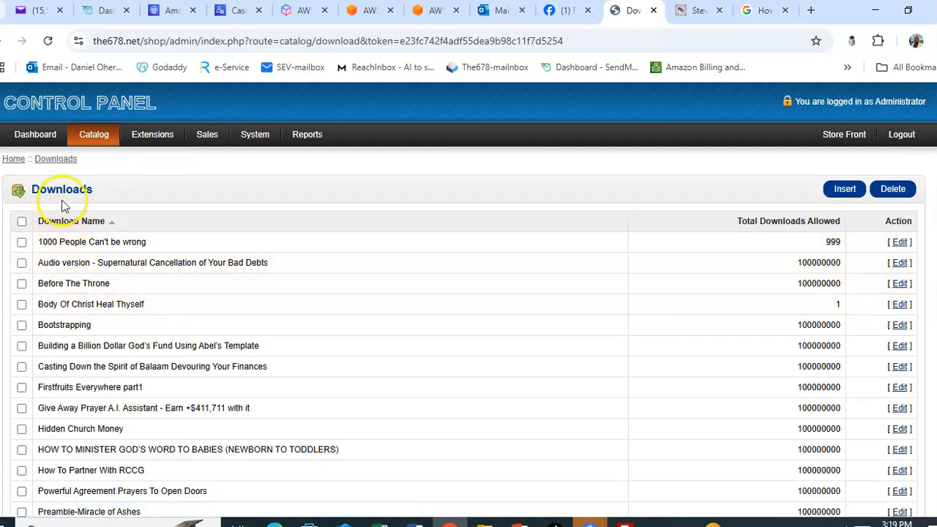
{"action": "scroll", "coordinate": [115, 249], "scroll_direction": "down", "scroll_amount": 2}
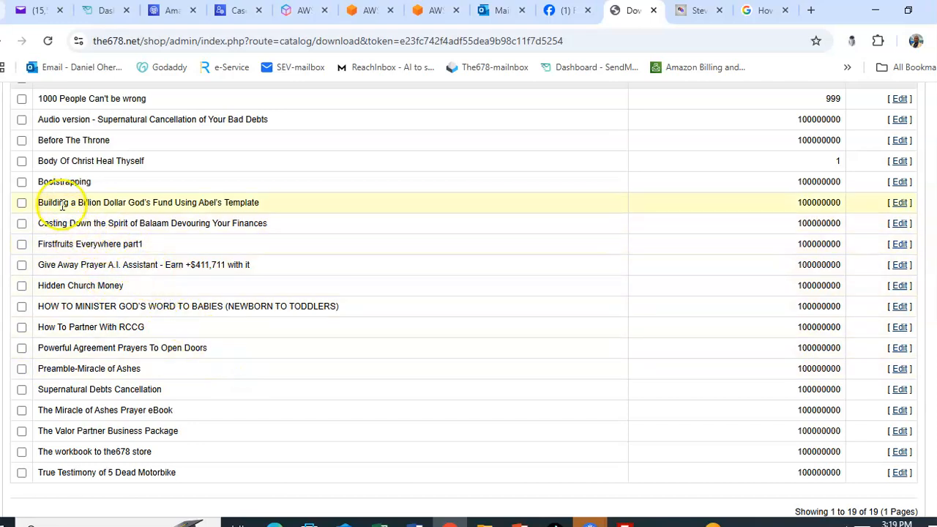
{"action": "left_click", "coordinate": [21, 161]}
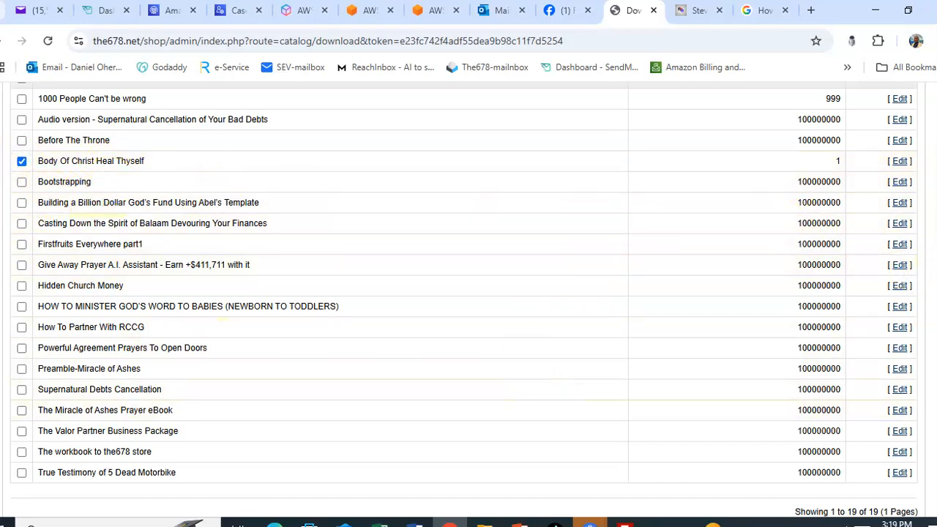
{"action": "scroll", "coordinate": [468, 293], "scroll_direction": "up", "scroll_amount": 2}
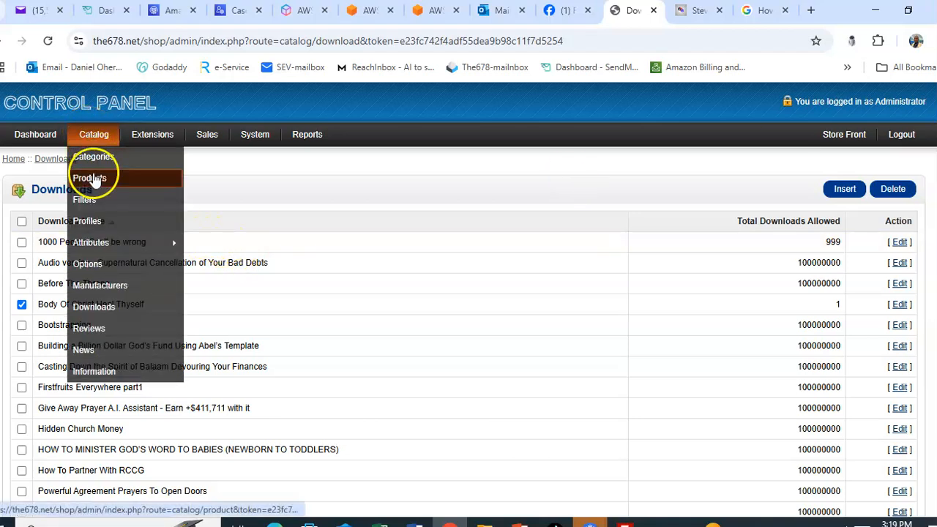
{"action": "left_click", "coordinate": [84, 311]}
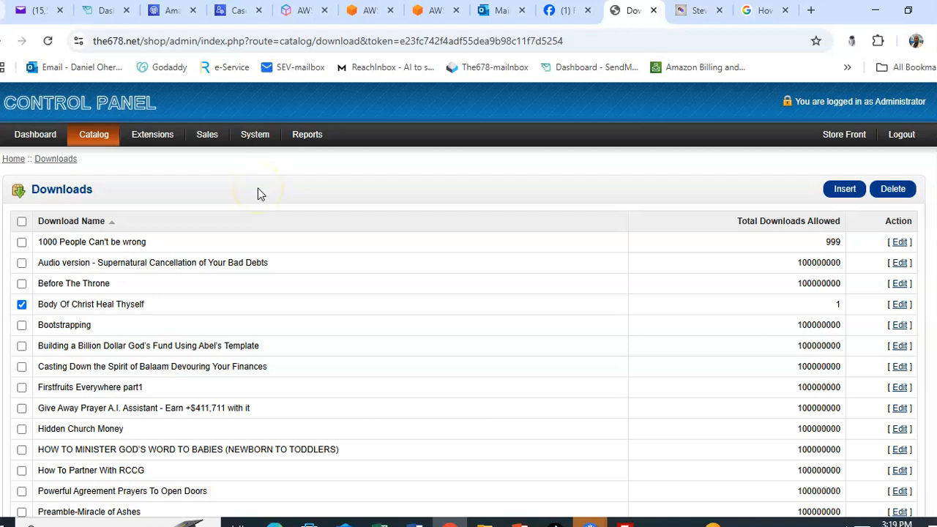
{"action": "mouse_move", "coordinate": [833, 132]}
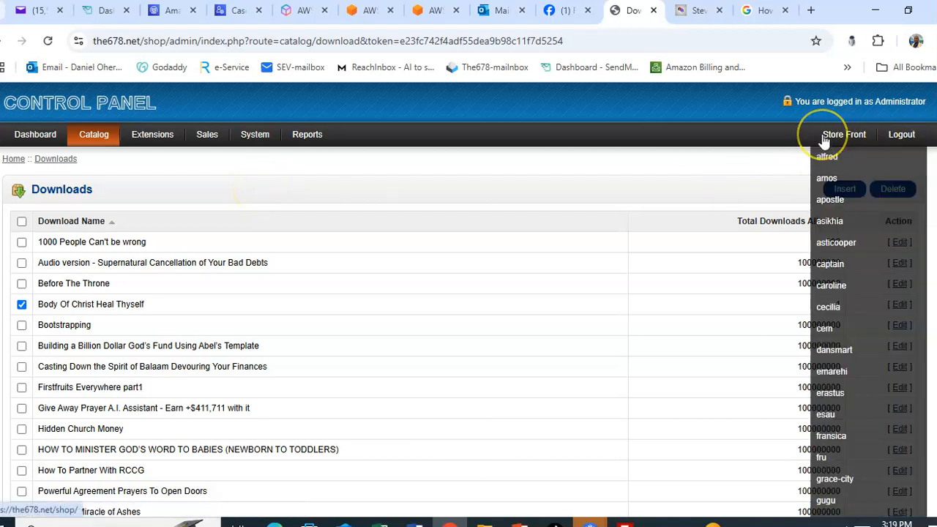